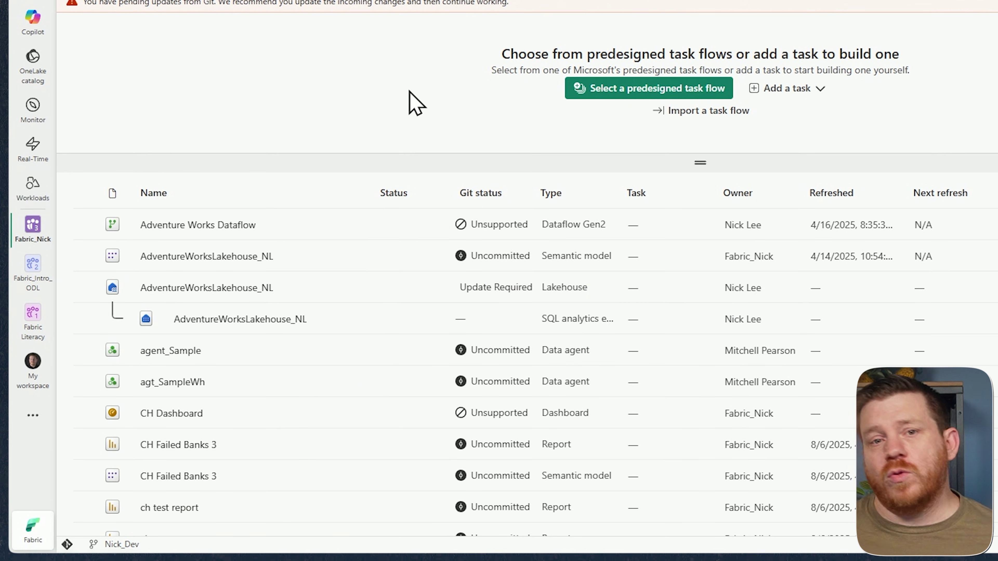
Browse the new item types for the workspace and filter them by "sema"
mouse_move(245, 325)
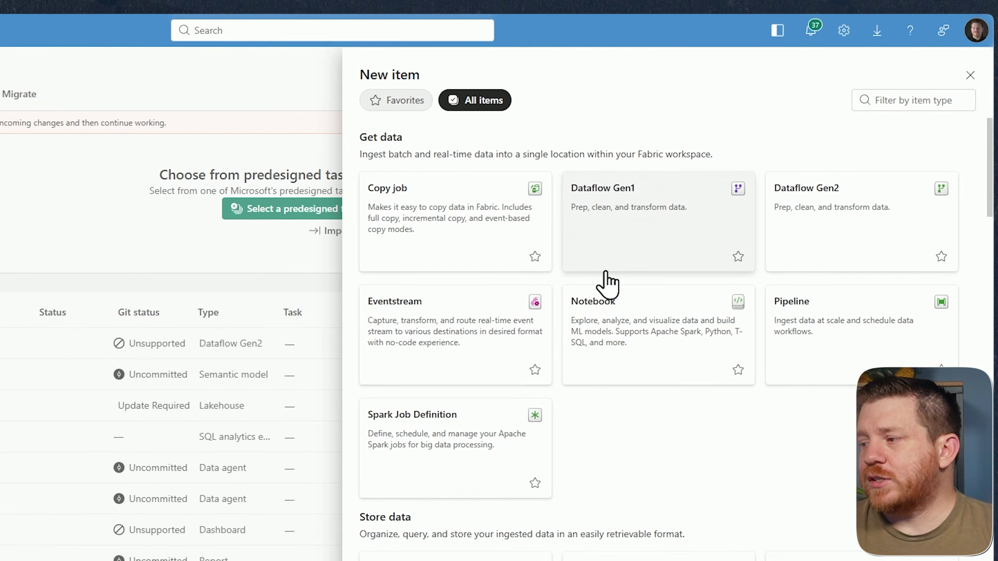
scroll(825, 345, down, 5)
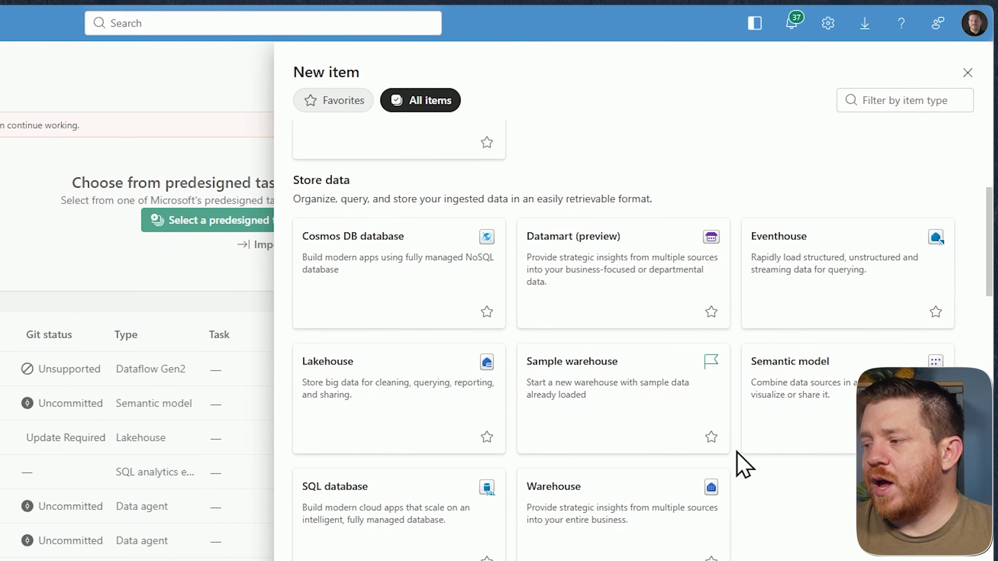
scroll(746, 450, up, 10)
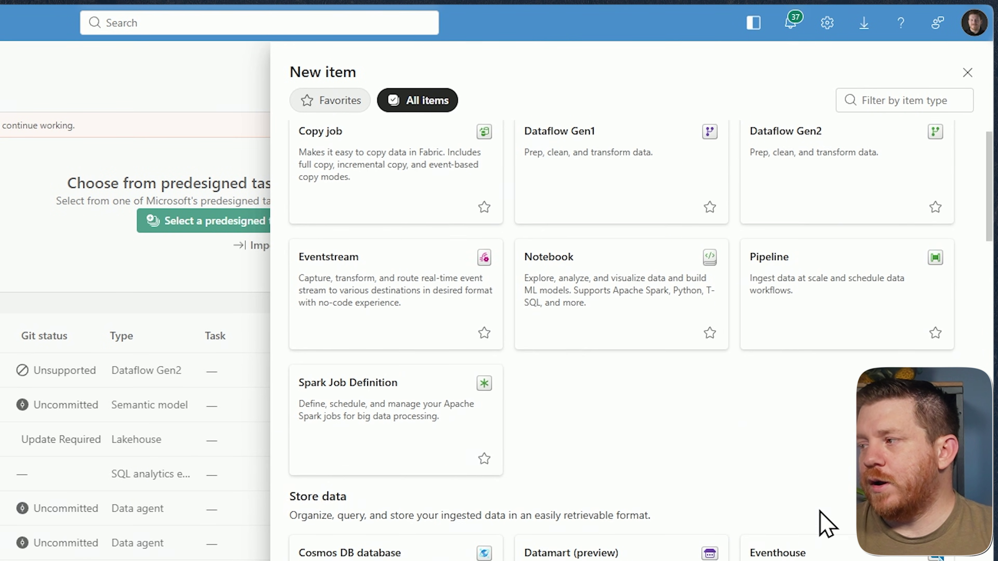
click(880, 104)
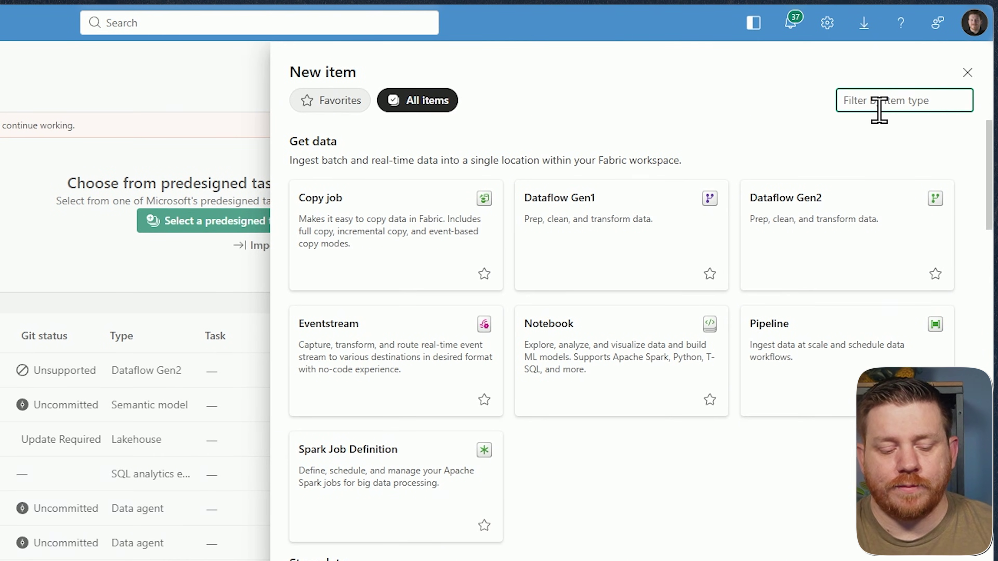
text(sema)
double_click(879, 110)
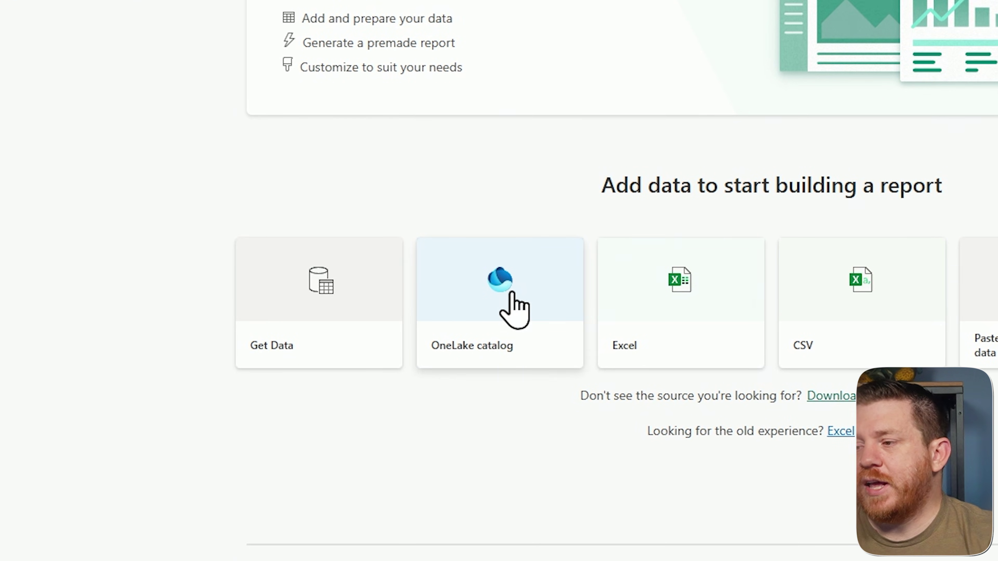
Connect to the AdventureWorksLakehouse_NL lakehouse from the OneLake catalog as the data source
click(508, 305)
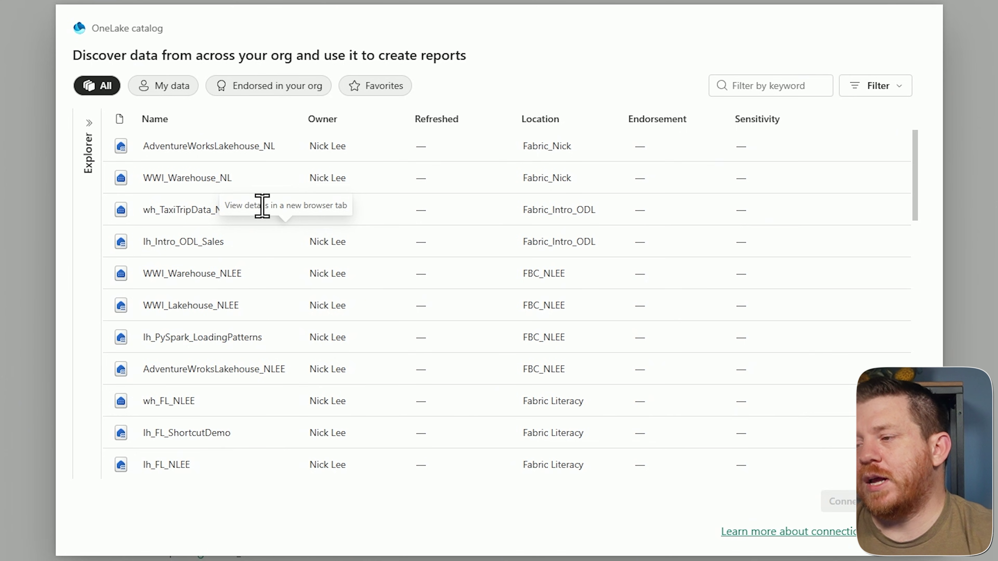
click(214, 151)
click(837, 501)
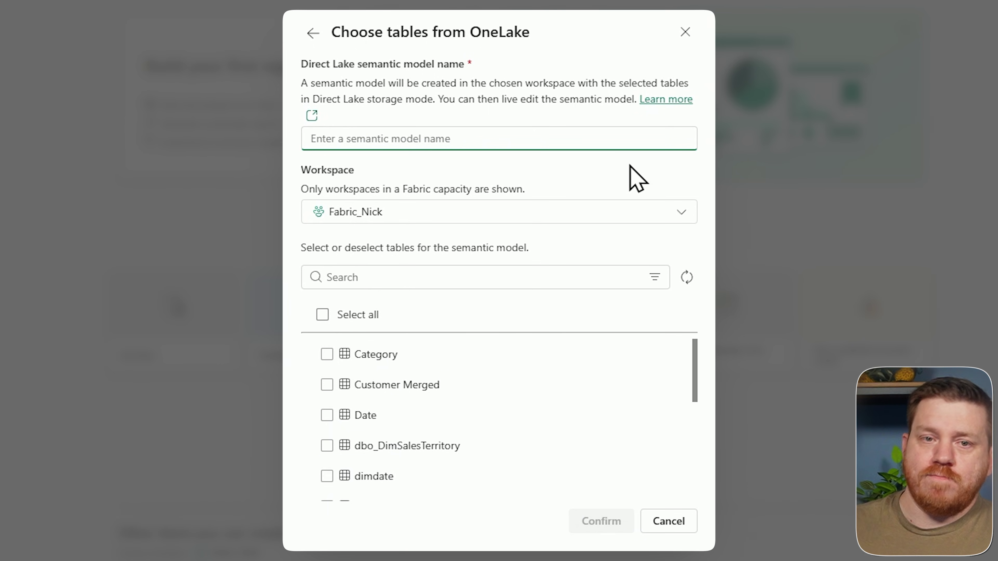
Name the Direct Lake semantic model sm_AWSales_NL
text(sm)
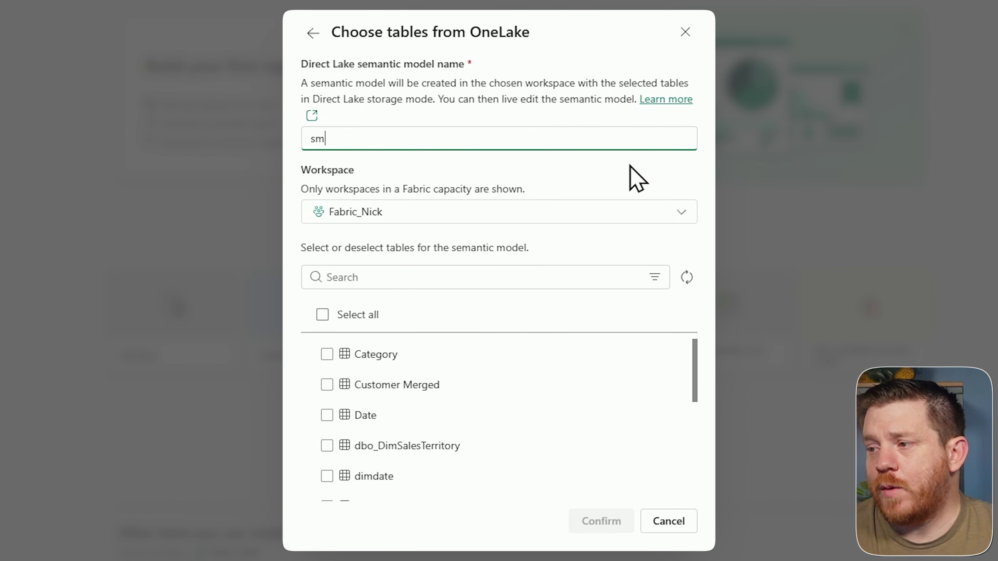
text(_)
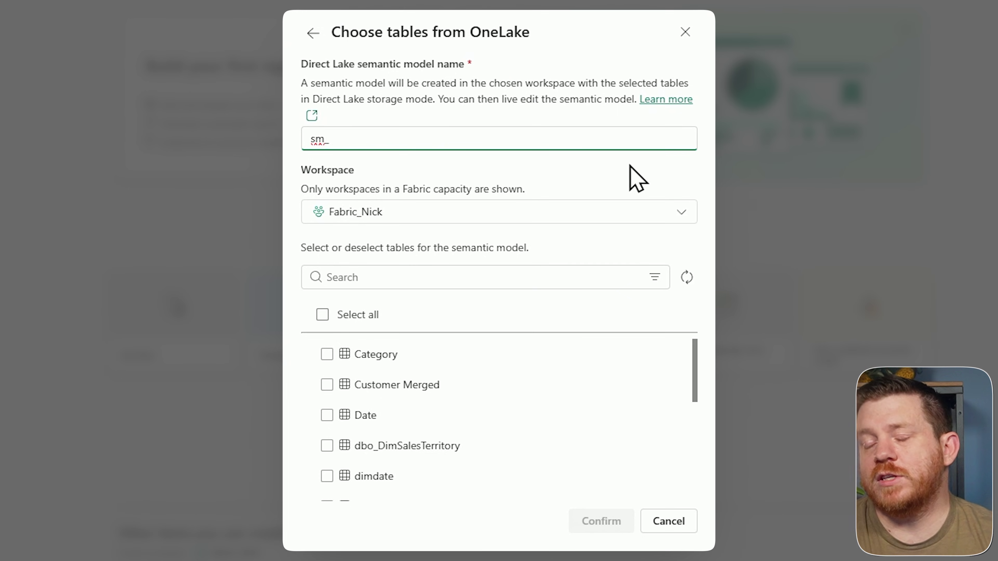
text(AWSales)
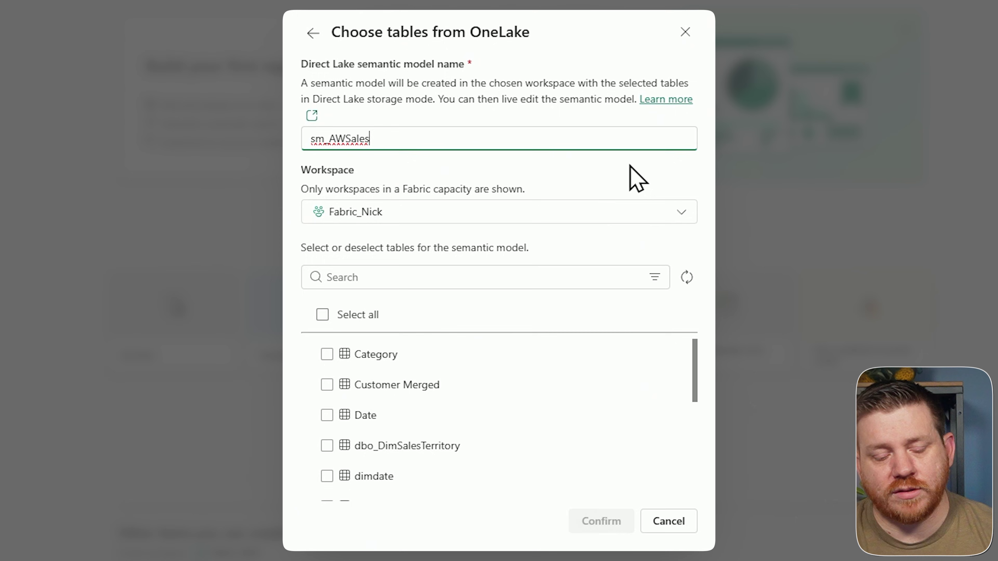
text(_NL)
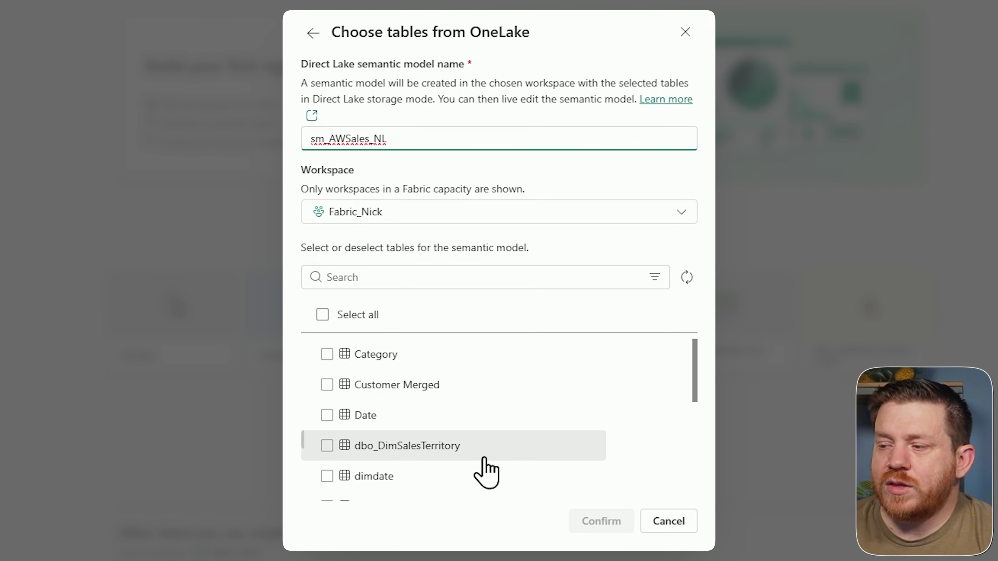
Include the Date, InternetSales and Customer Merged tables and confirm creation of the semantic model
click(326, 418)
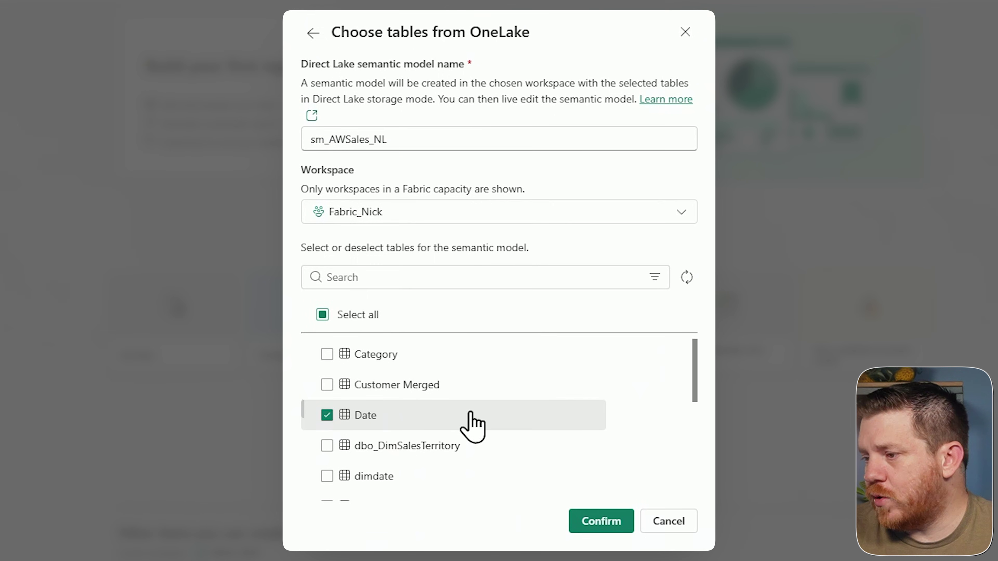
scroll(464, 433, down, 4)
scroll(402, 452, up, 2)
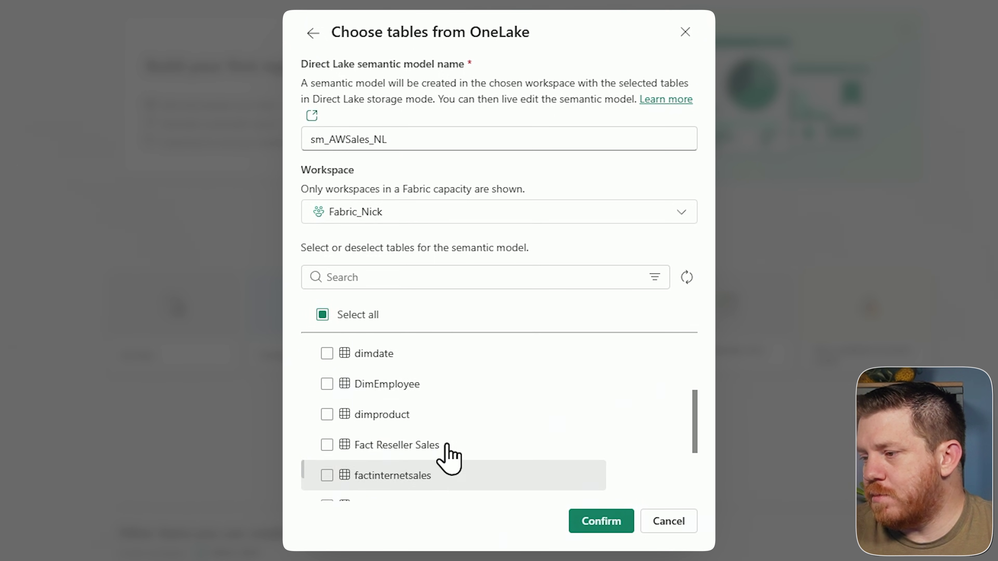
scroll(479, 461, down, 5)
click(326, 432)
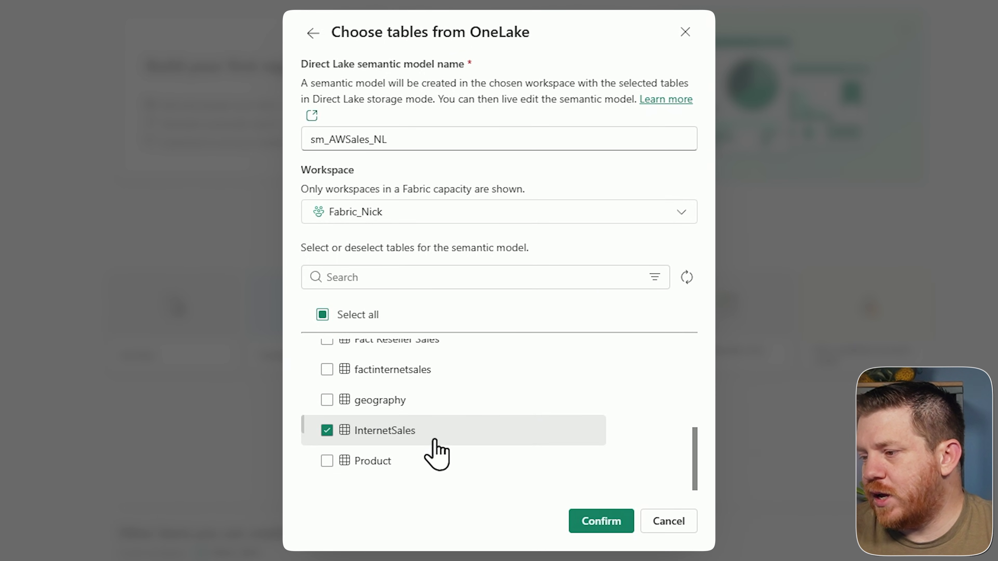
scroll(468, 455, up, 4)
scroll(487, 460, up, 2)
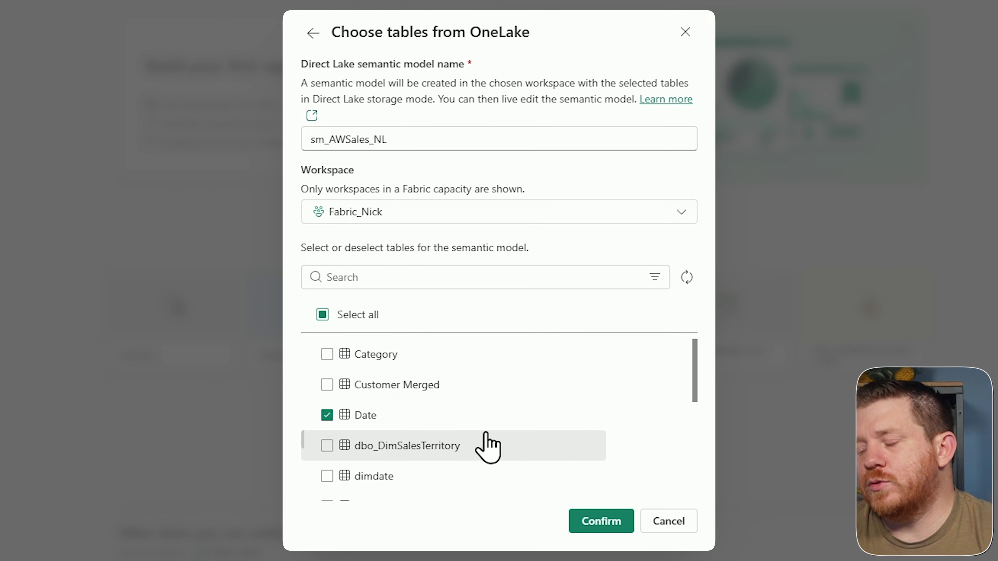
click(338, 396)
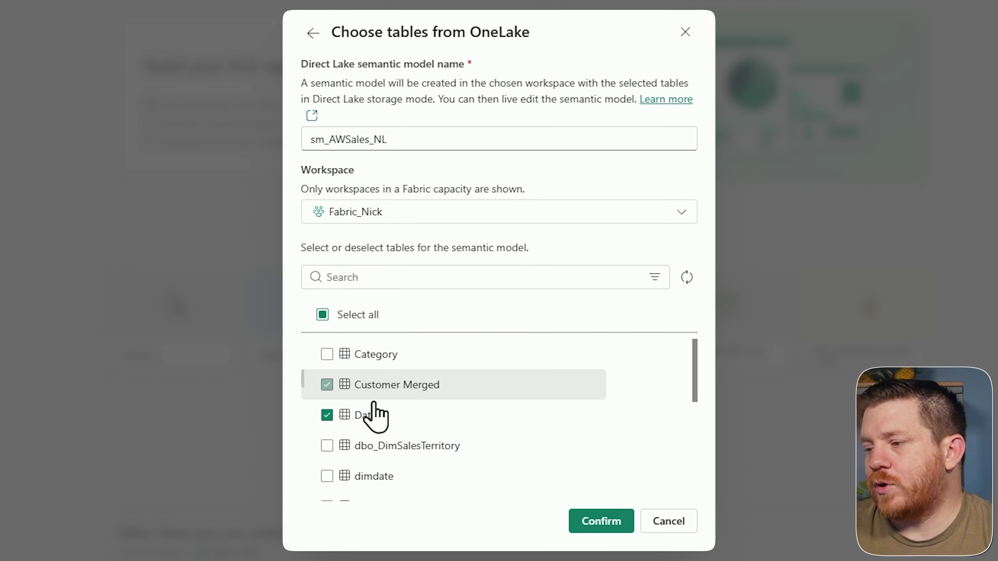
click(610, 527)
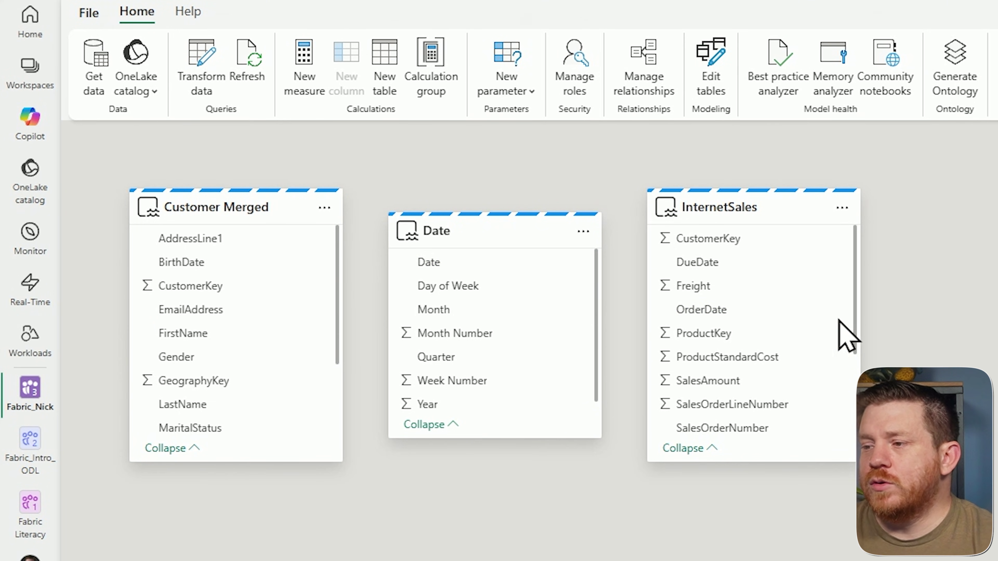
Create an active one-to-many relationship from Date in the Date table to OrderDate in InternetSales, with single cross-filter direction
drag(439, 263, 841, 315)
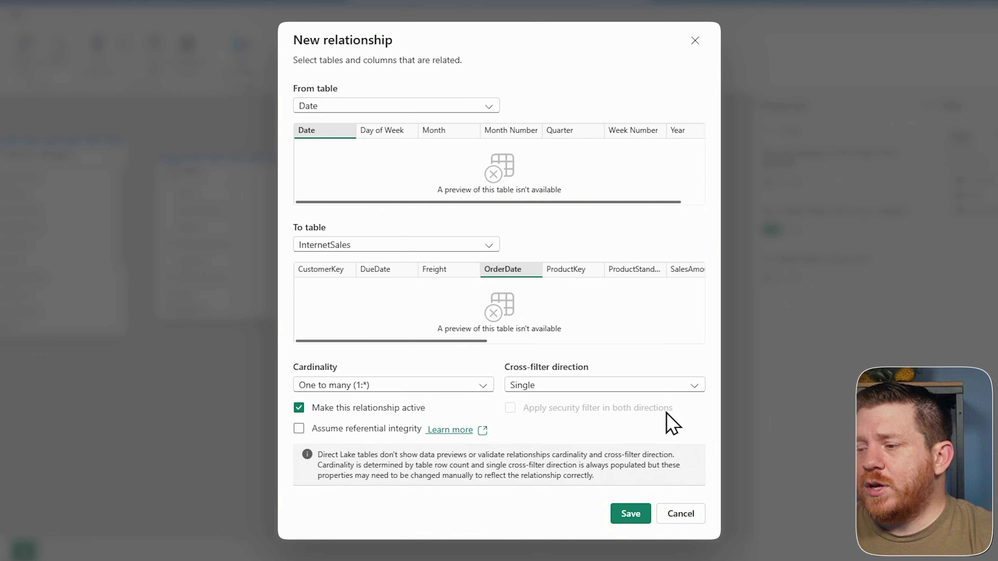
click(631, 514)
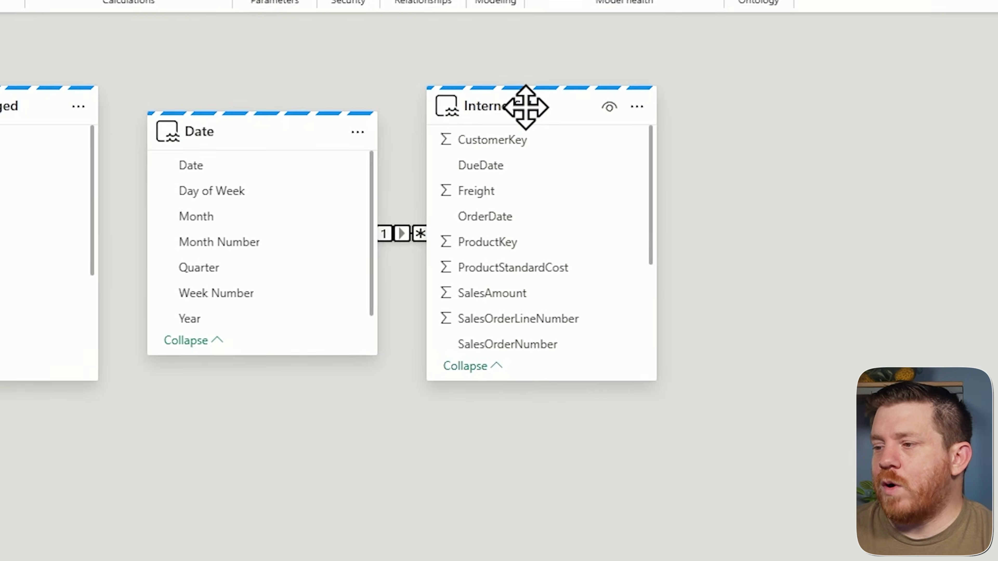
Rearrange the model diagram so InternetSales sits between the Date table and the Customer Merged table
drag(400, 155, 516, 196)
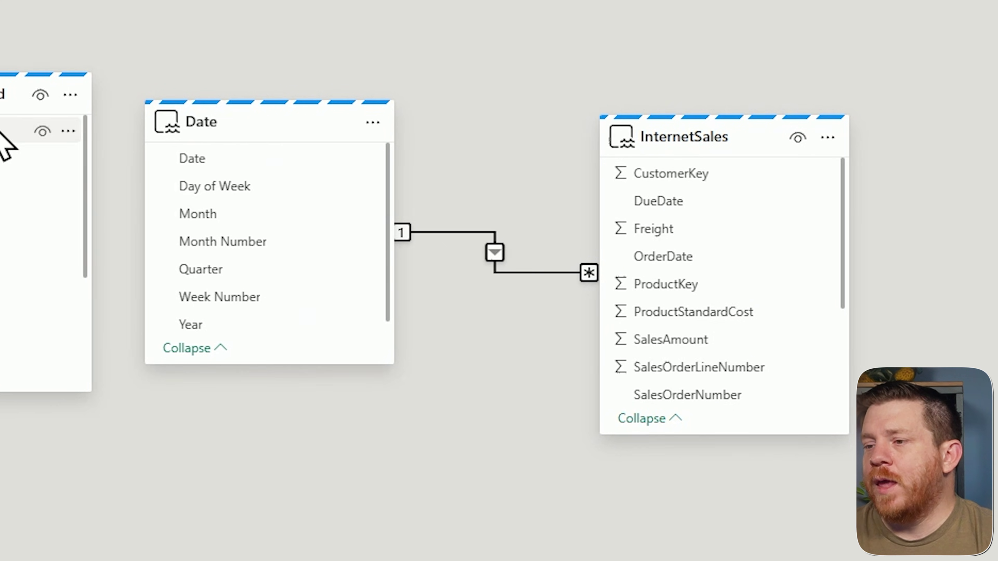
drag(1, 93, 962, 116)
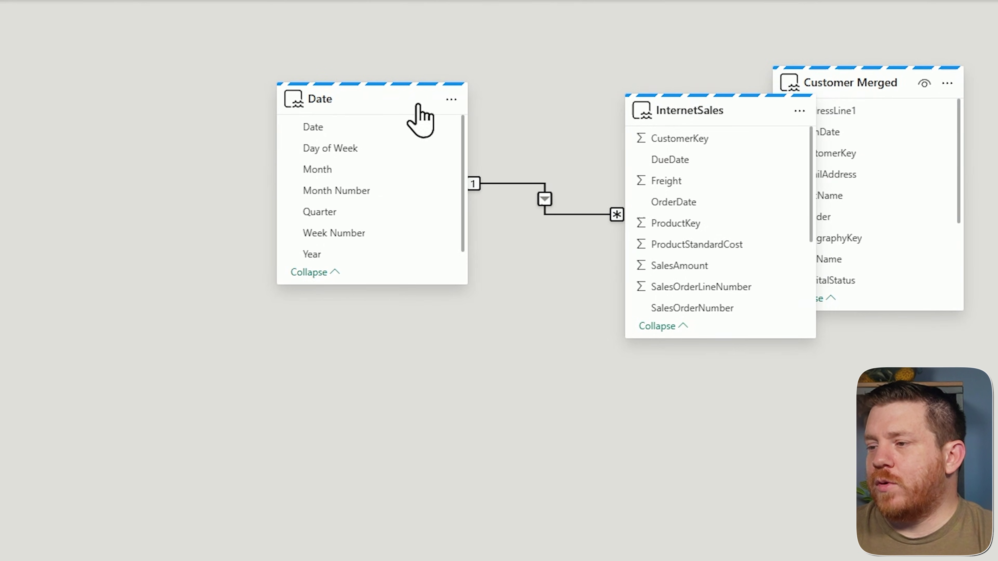
drag(342, 142, 92, 125)
drag(222, 103, 135, 102)
drag(702, 97, 486, 100)
Try to create a many-to-one relationship between CustomerKey in InternetSales and CustomerKey in Customer Merged
mouse_move(805, 104)
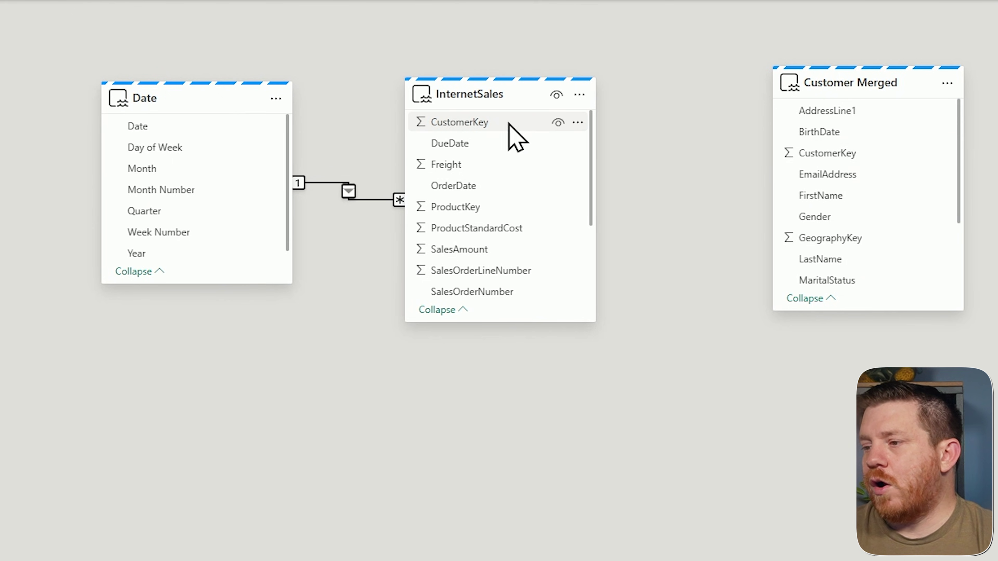
drag(462, 125, 868, 162)
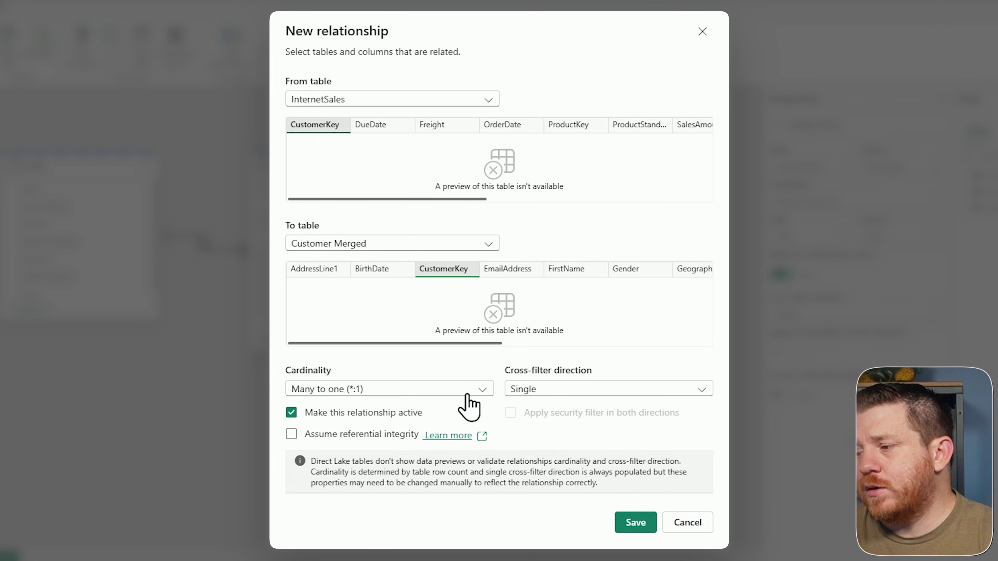
click(633, 523)
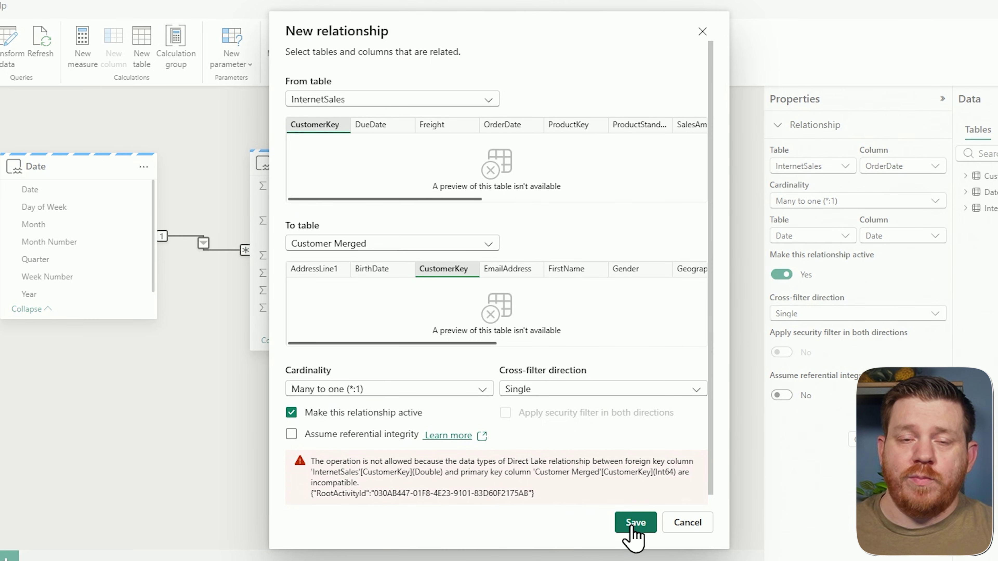
click(682, 529)
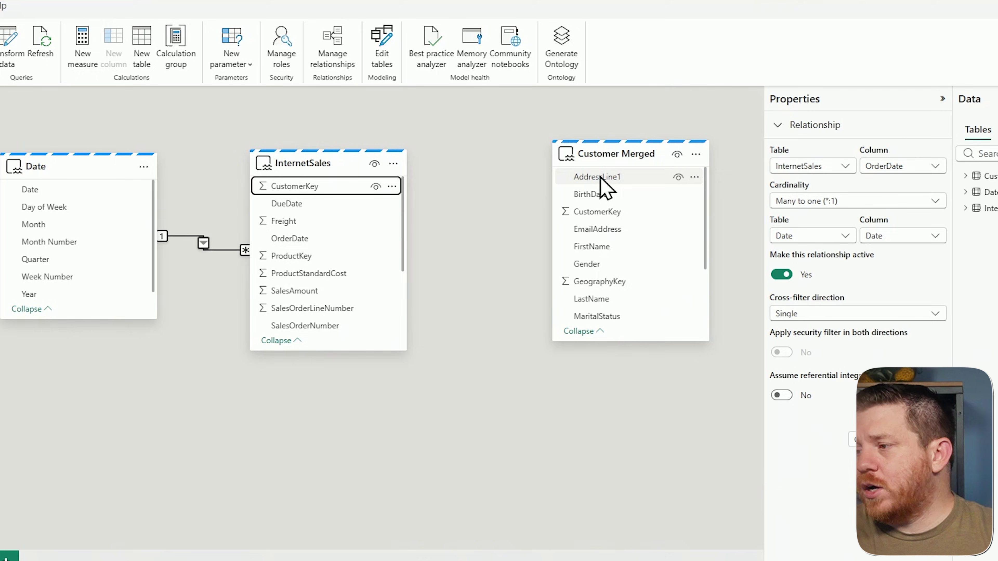
Change the data type of the CustomerKey column in InternetSales to Whole number and accept the conversion
click(328, 165)
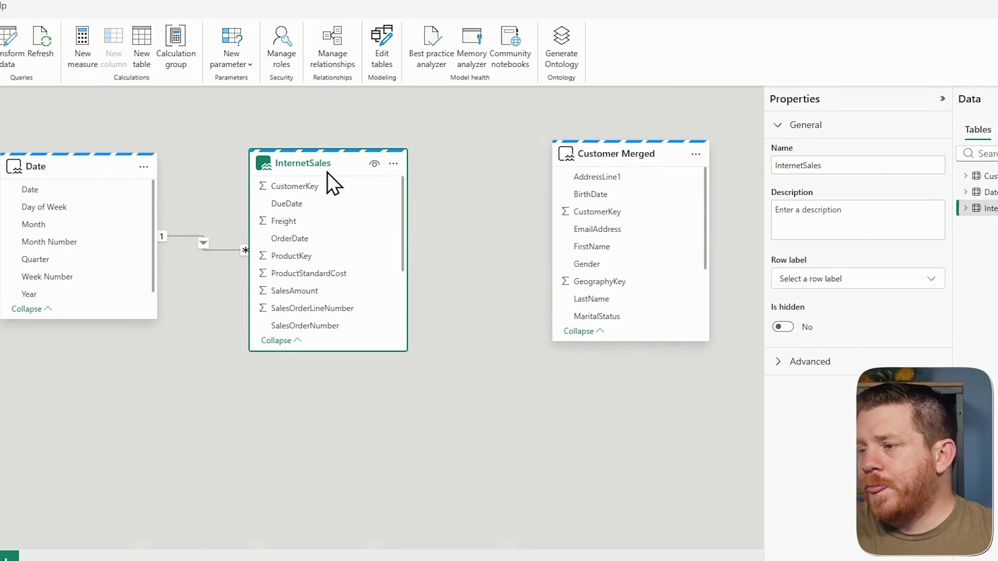
click(321, 191)
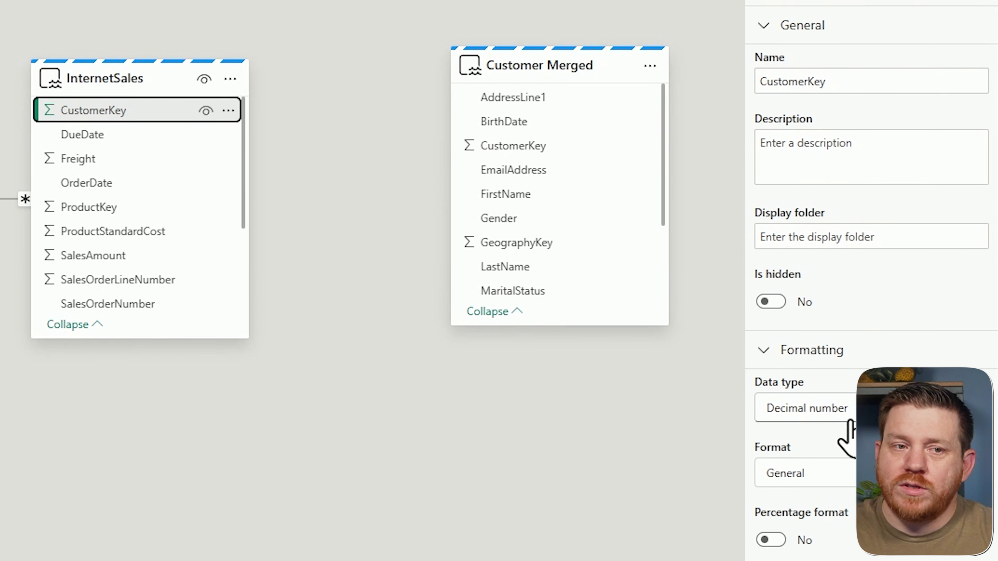
click(847, 417)
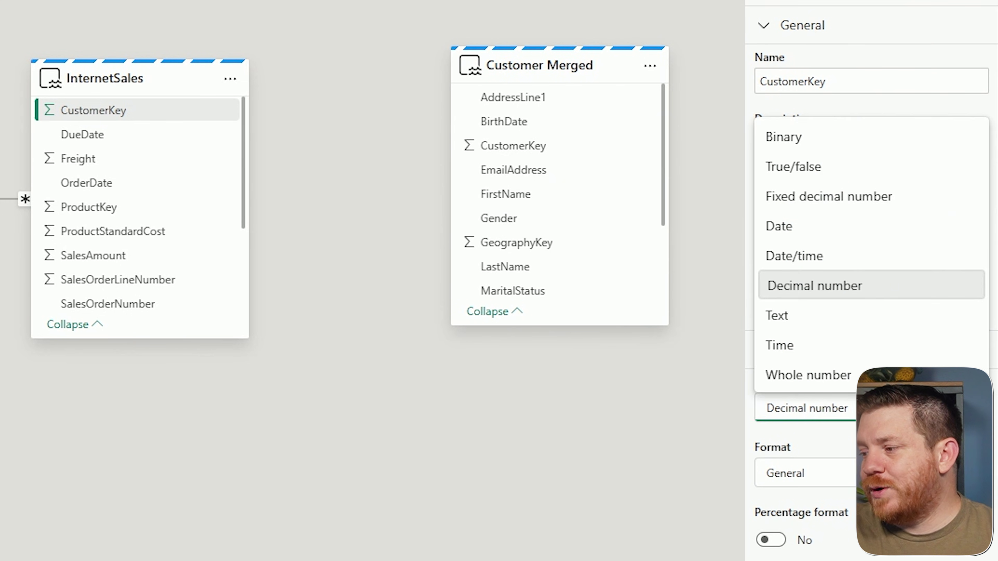
click(884, 375)
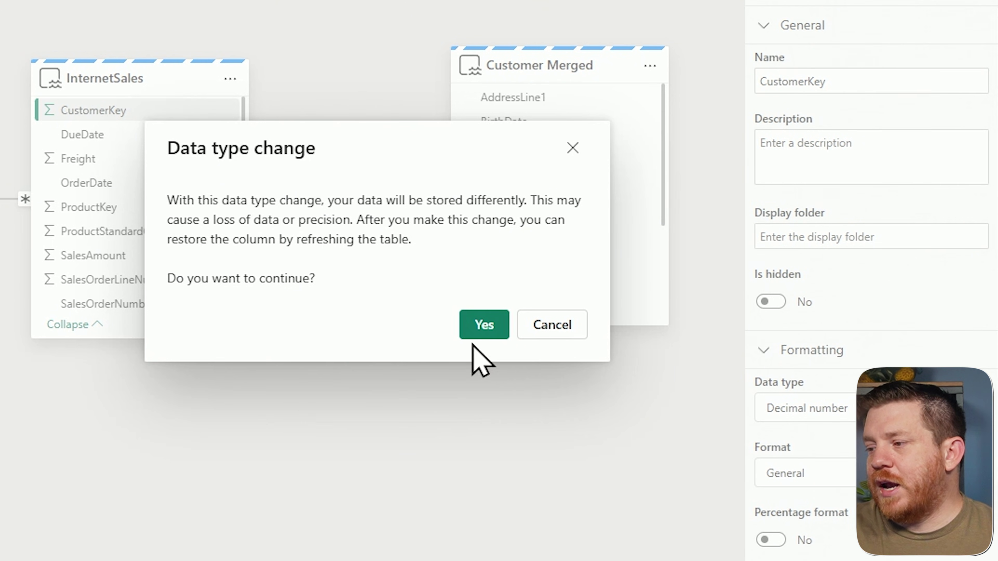
click(485, 329)
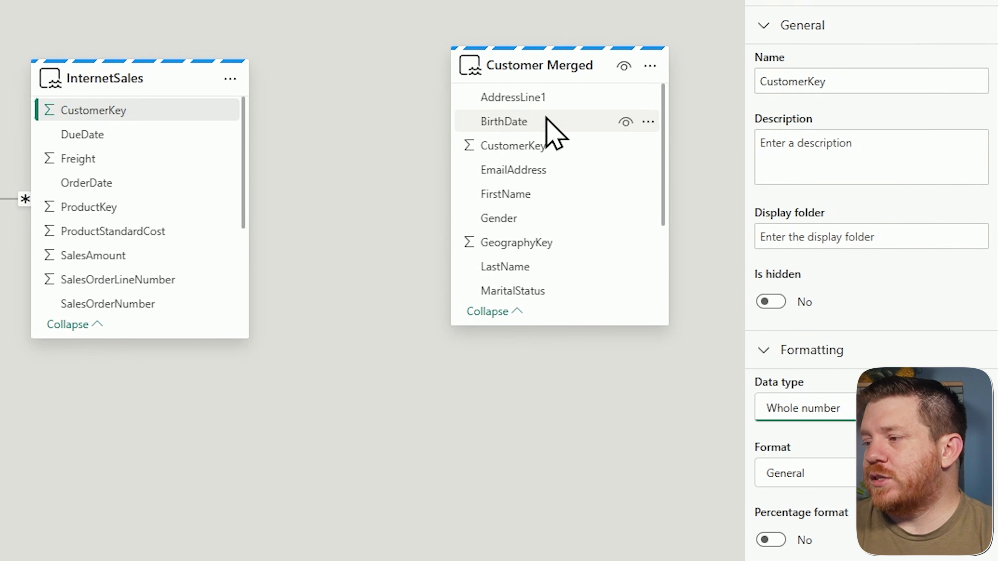
Check the data type of CustomerKey in Customer Merged and create a many-to-one relationship to it from CustomerKey in InternetSales
click(552, 149)
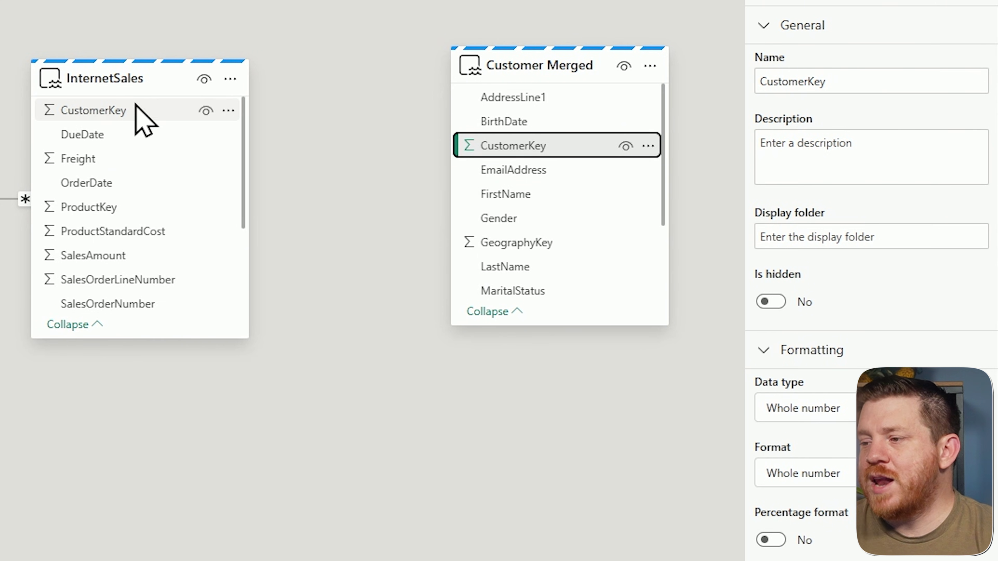
drag(117, 111, 490, 151)
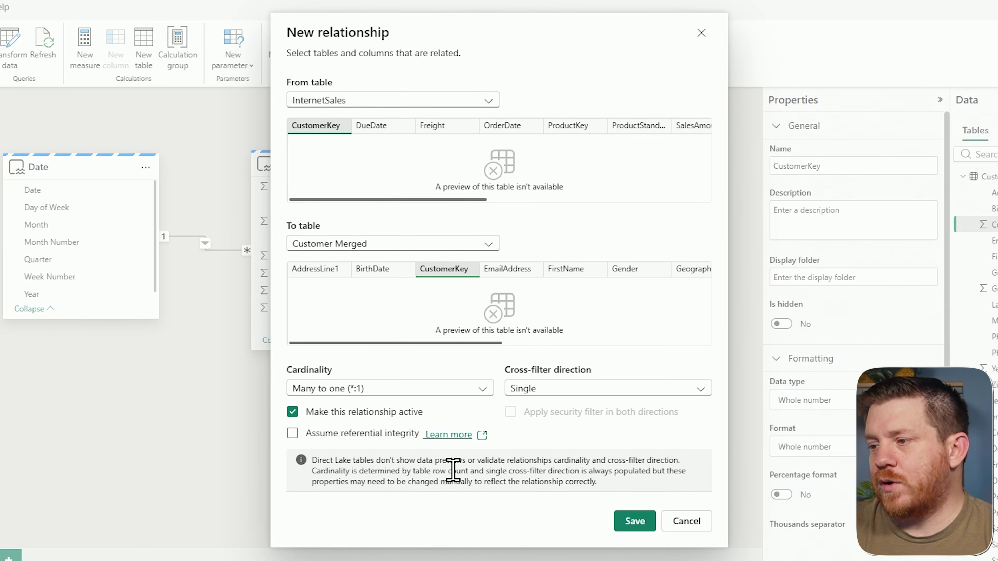
click(637, 527)
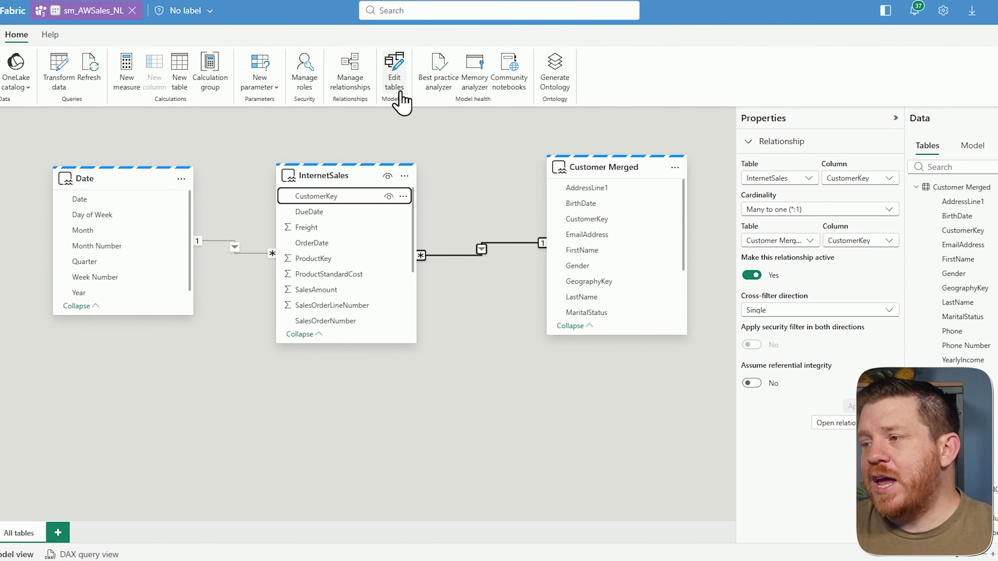
Add the dbo_DimSalesTerritory table to the semantic model and place it below and between InternetSales and Customer Merged in the diagram
click(394, 73)
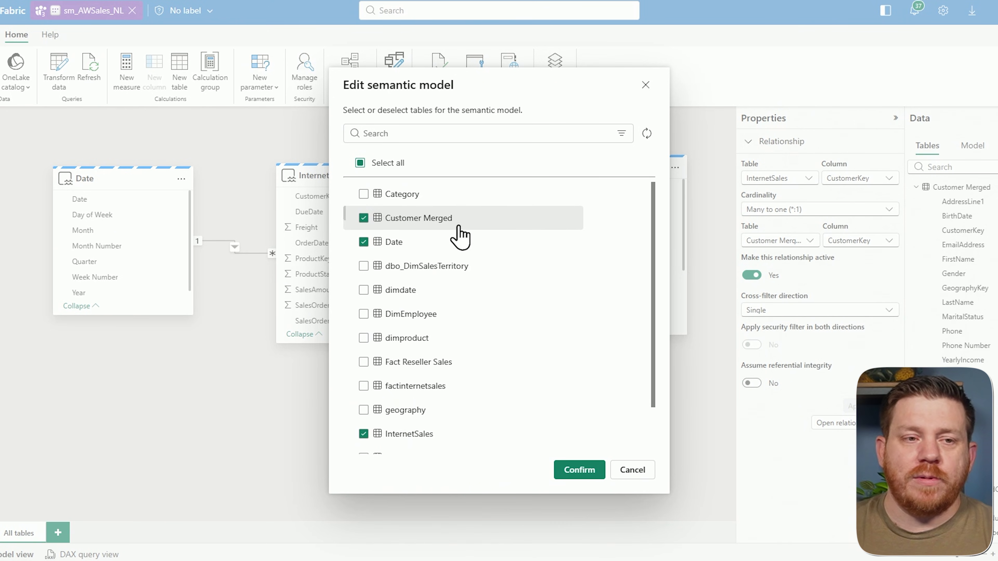
scroll(457, 236, down, 2)
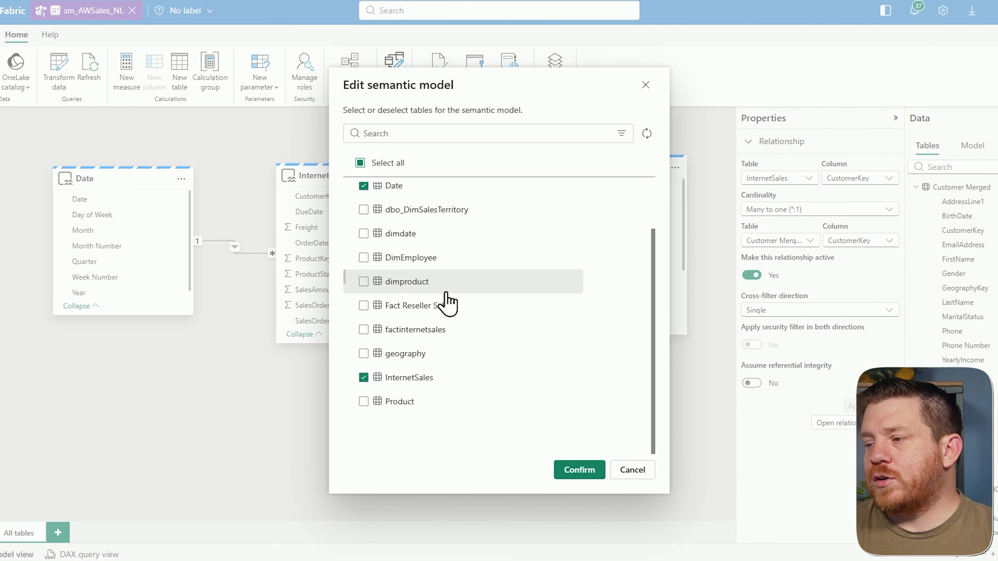
scroll(448, 303, up, 2)
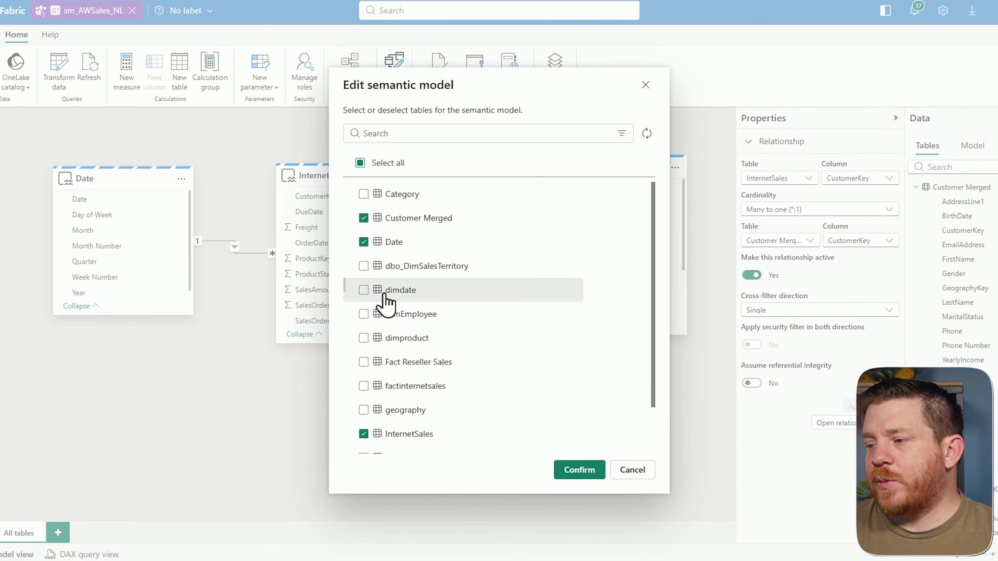
click(363, 266)
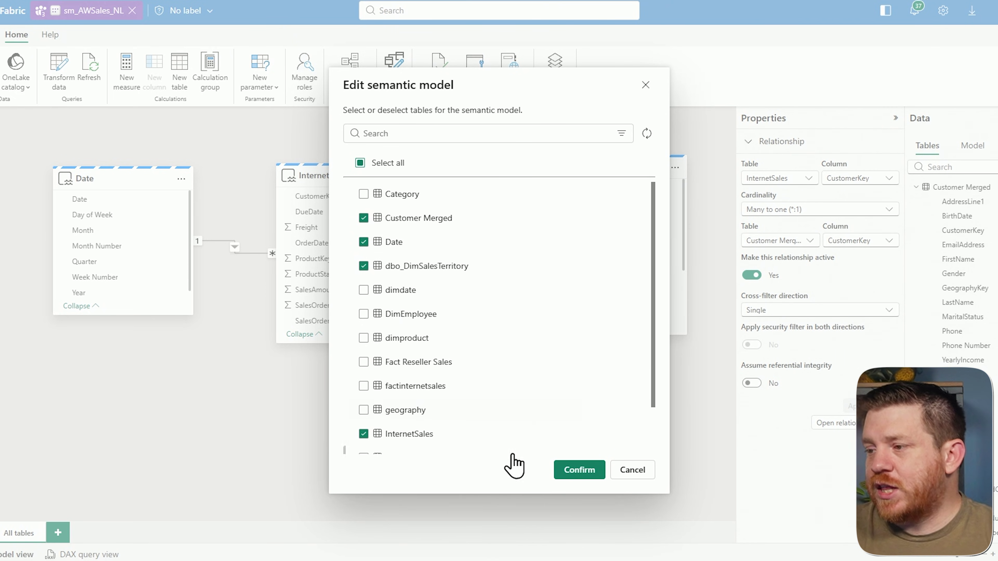
click(566, 474)
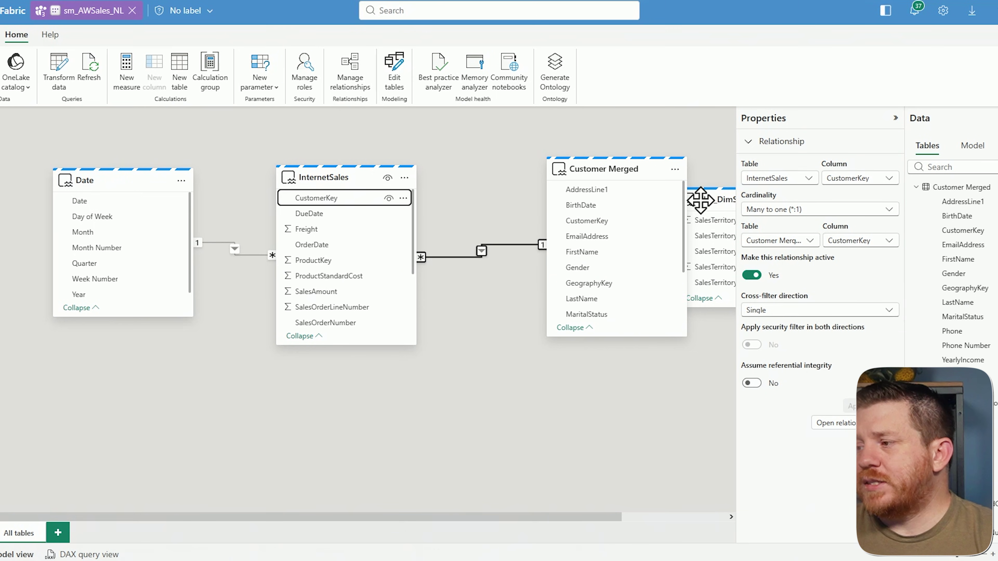
drag(697, 200, 447, 406)
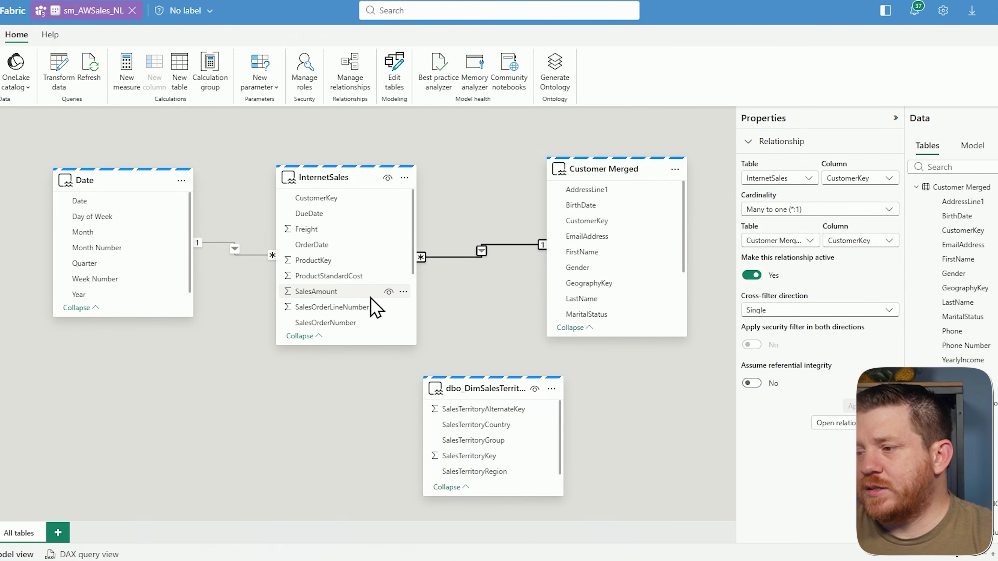
Check the data type of SalesTerritoryKey in dbo_DimSalesTerritory and change SalesTerritoryKey in InternetSales to Whole number, accepting the conversion
scroll(373, 308, down, 3)
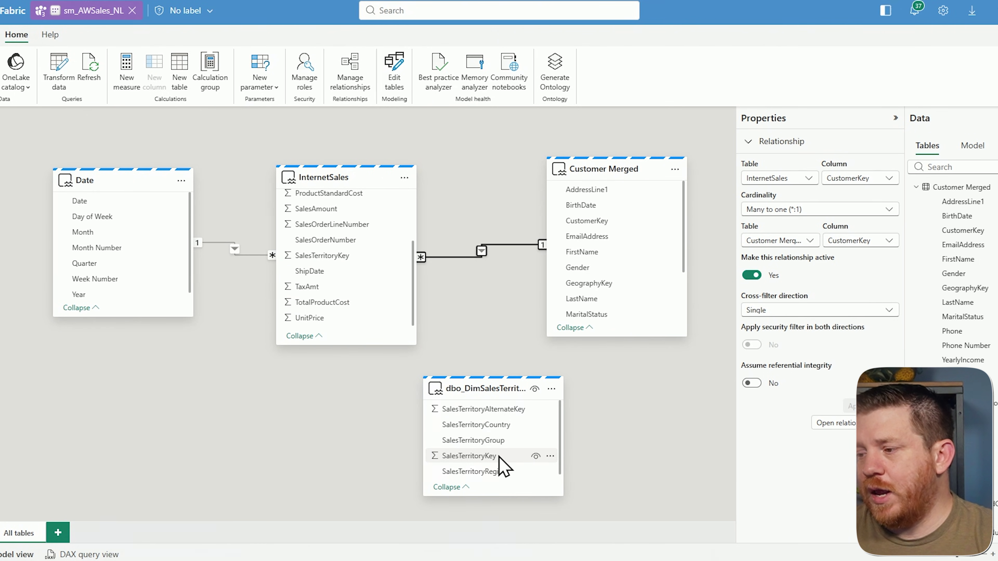
click(501, 463)
scroll(390, 315, down, 3)
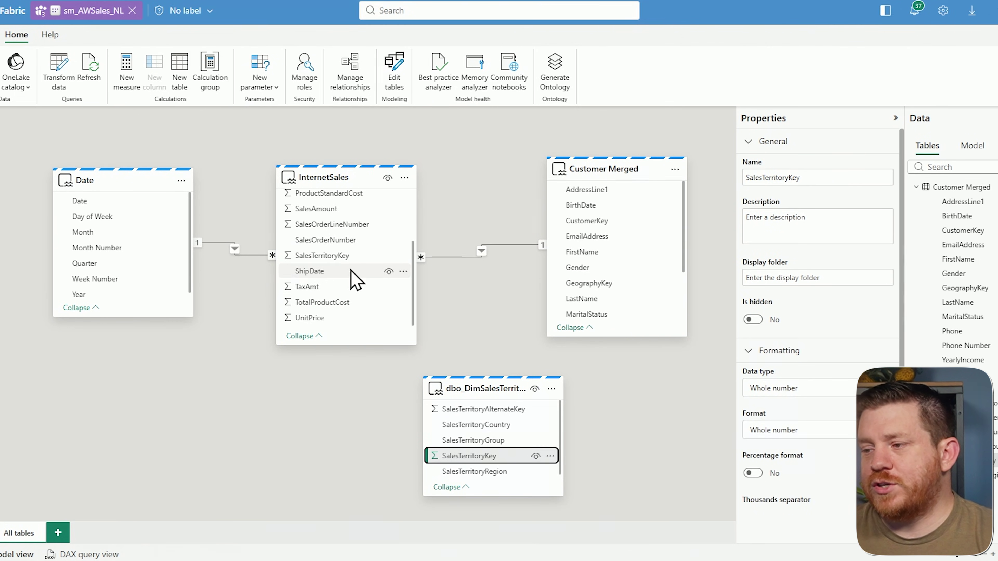
click(334, 255)
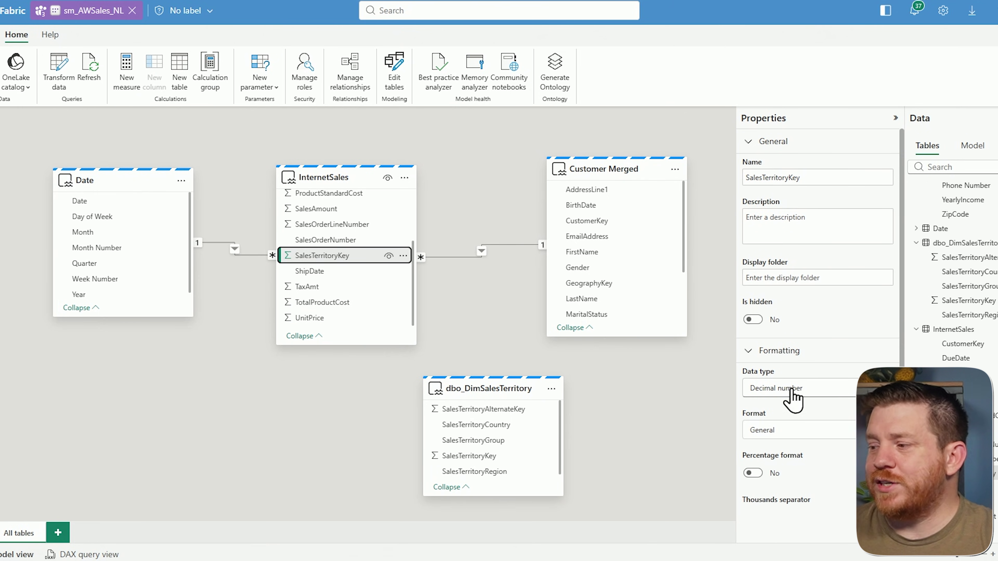
click(801, 391)
click(795, 368)
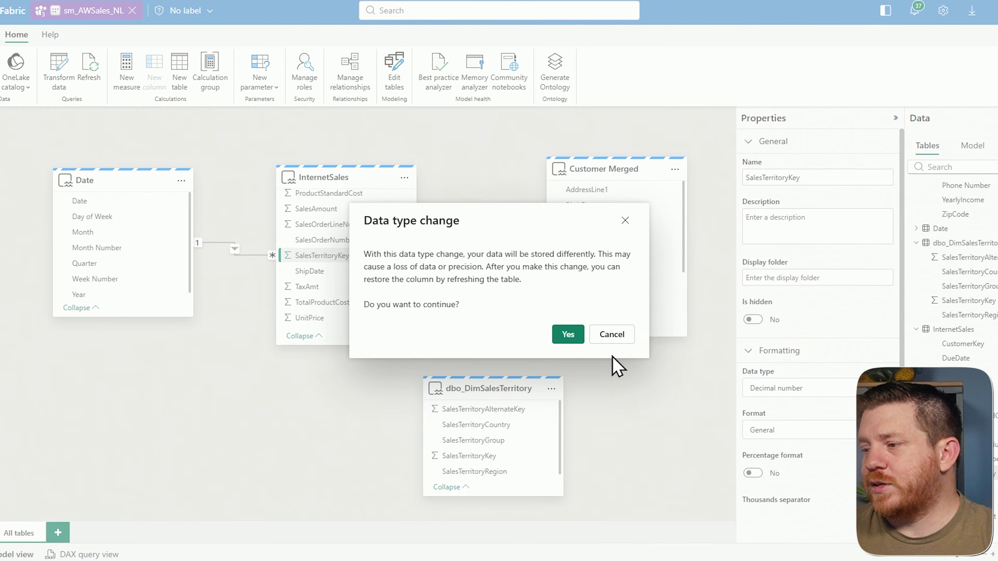
click(567, 334)
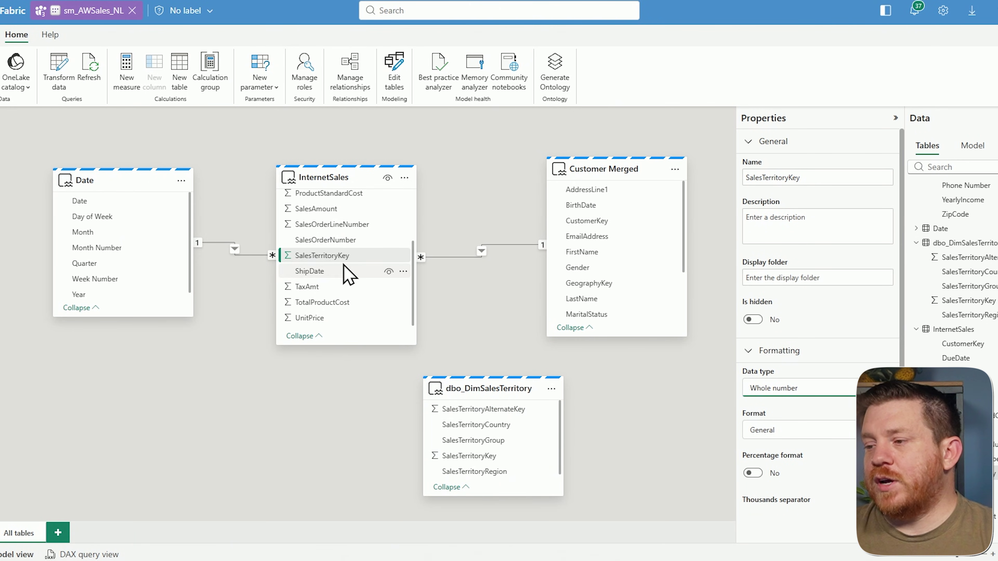
Create an active one-to-many relationship from SalesTerritoryKey in dbo_DimSalesTerritory to SalesTerritoryKey in InternetSales with single cross-filter direction
click(350, 257)
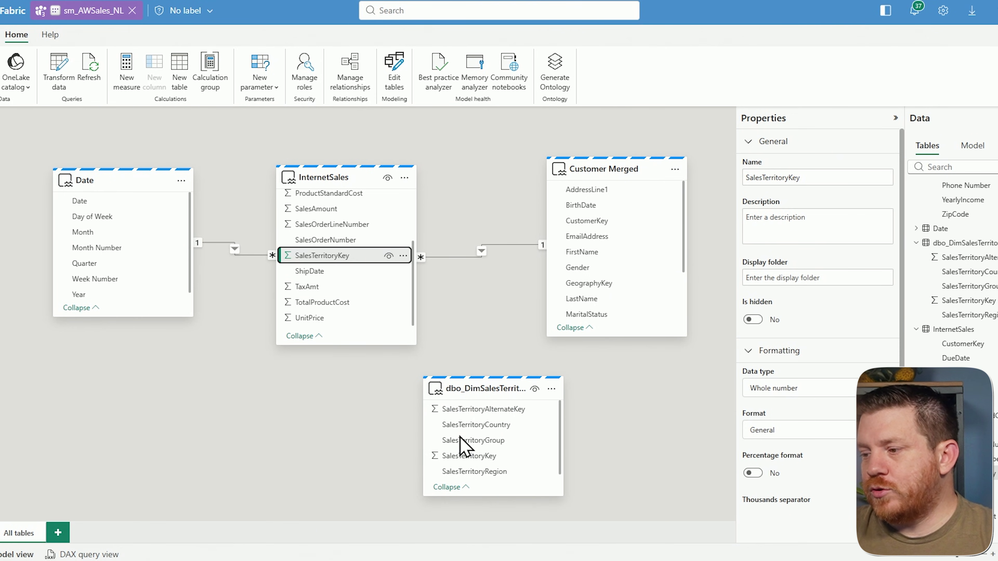
drag(477, 457, 358, 260)
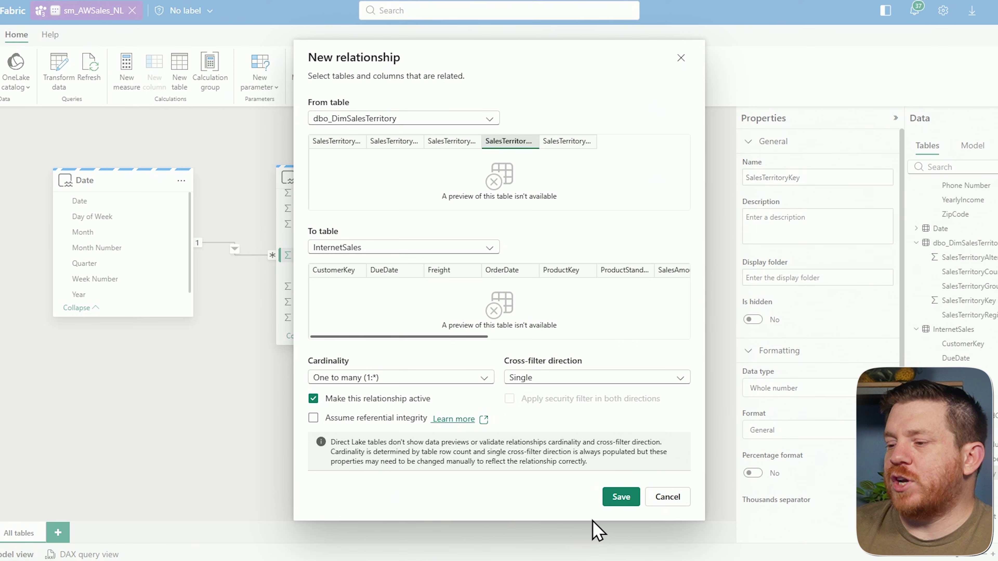
click(609, 498)
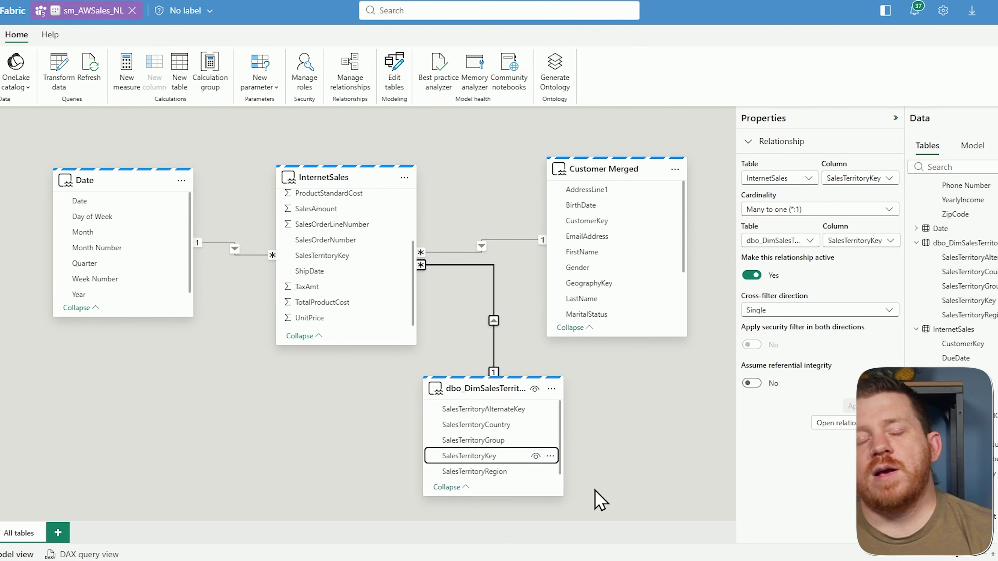
Review the lakehouse tables that can be included in the semantic model and refresh that list
click(393, 72)
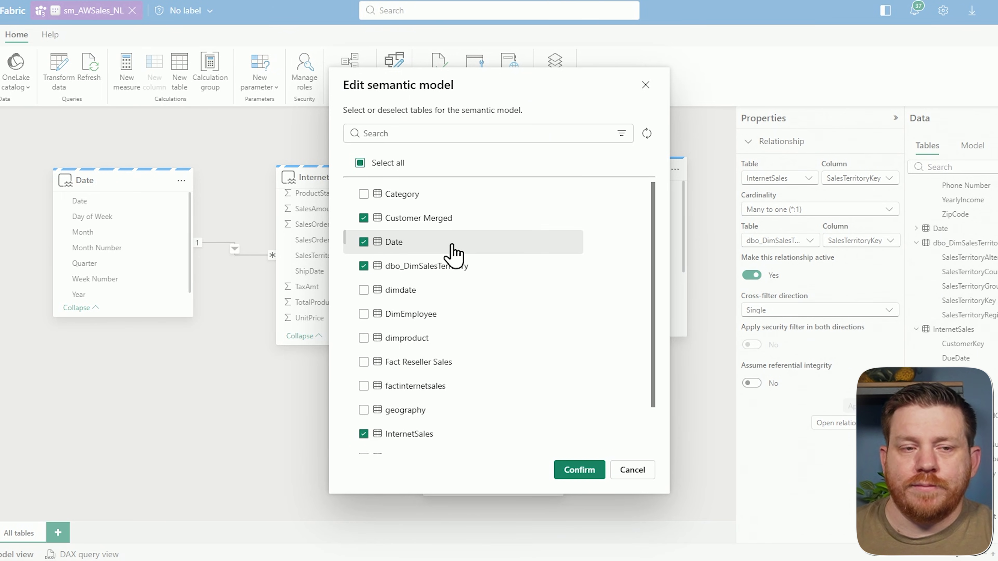
scroll(455, 254, down, 2)
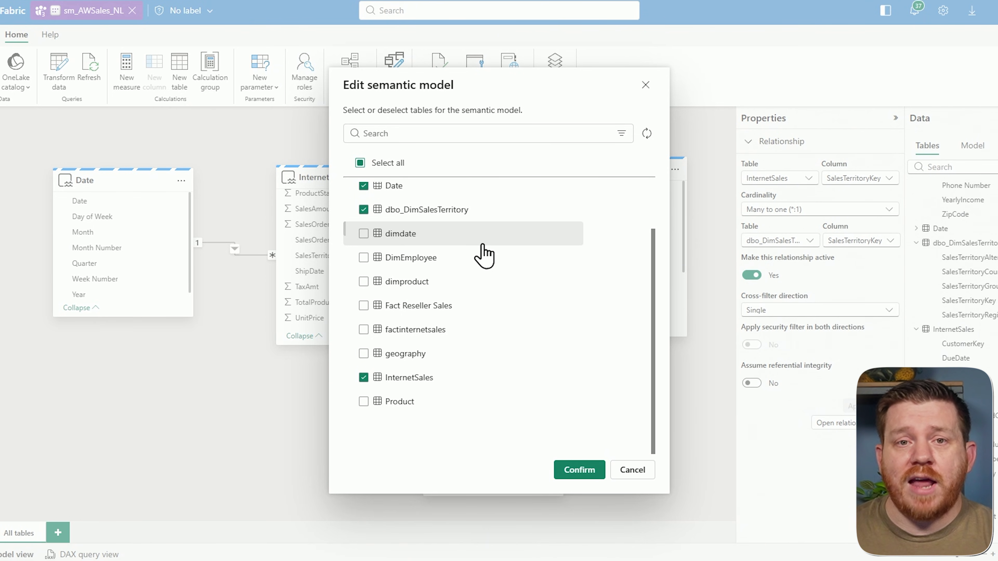
scroll(503, 247, up, 2)
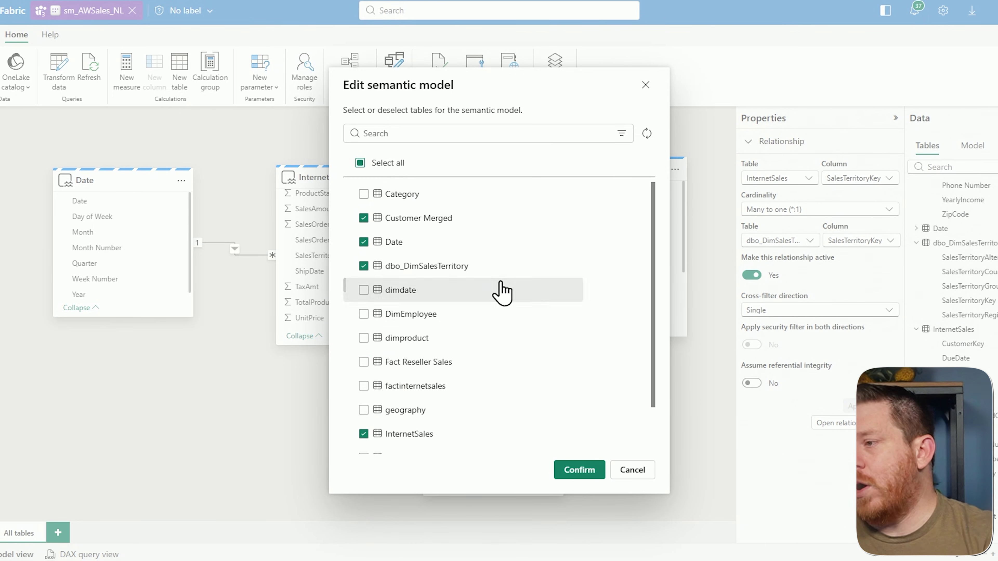
click(648, 139)
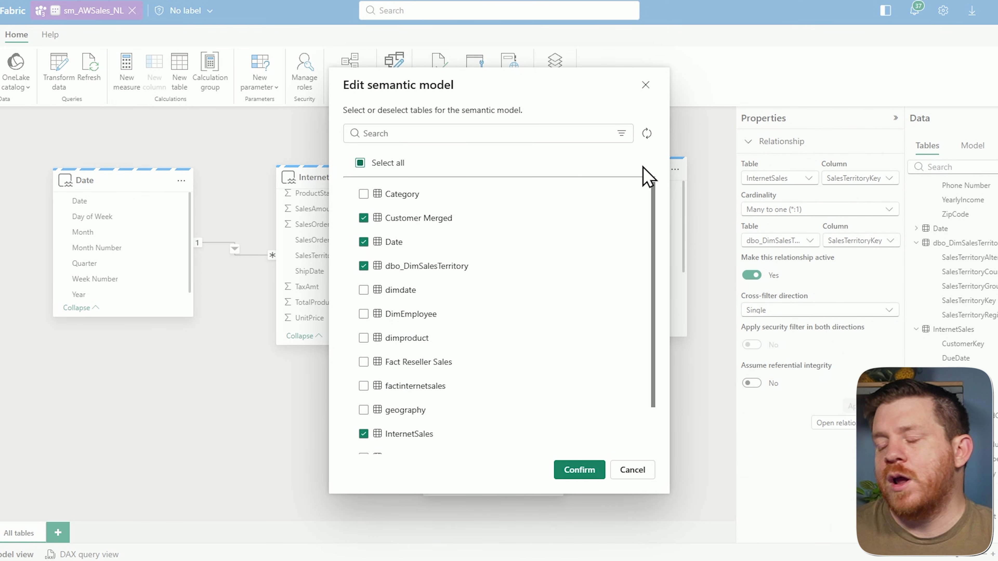
scroll(586, 288, down, 3)
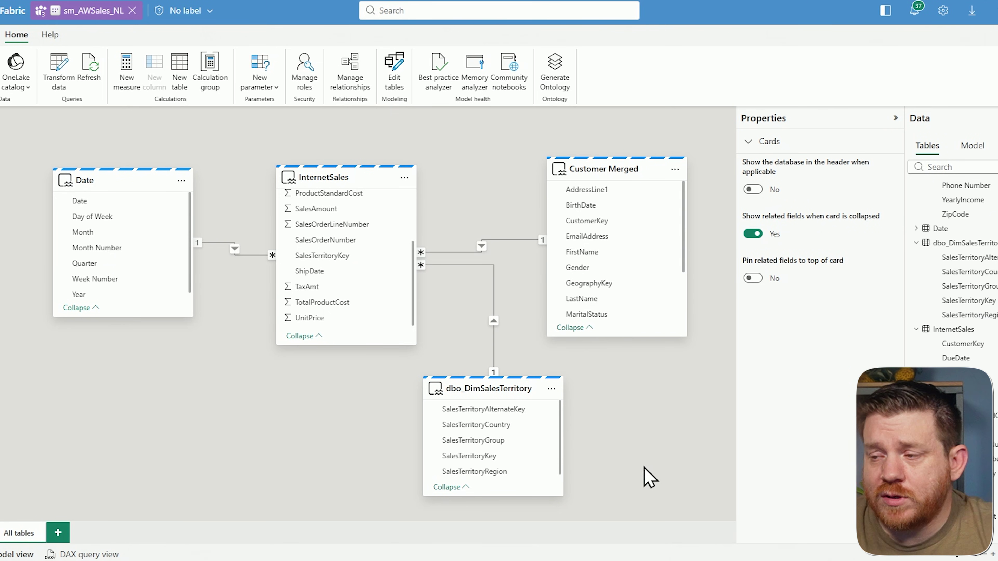
scroll(383, 275, up, 3)
scroll(369, 289, down, 3)
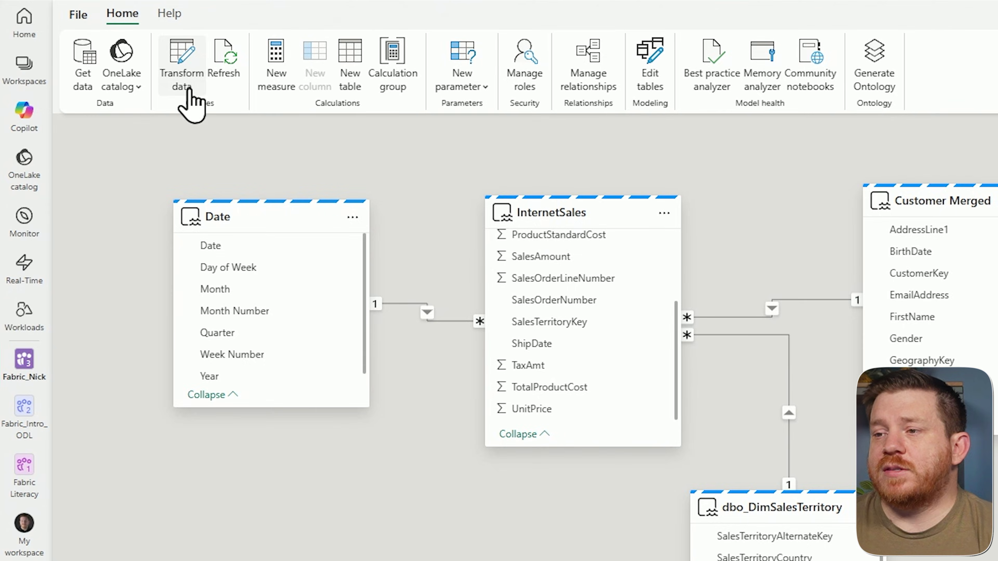
click(191, 96)
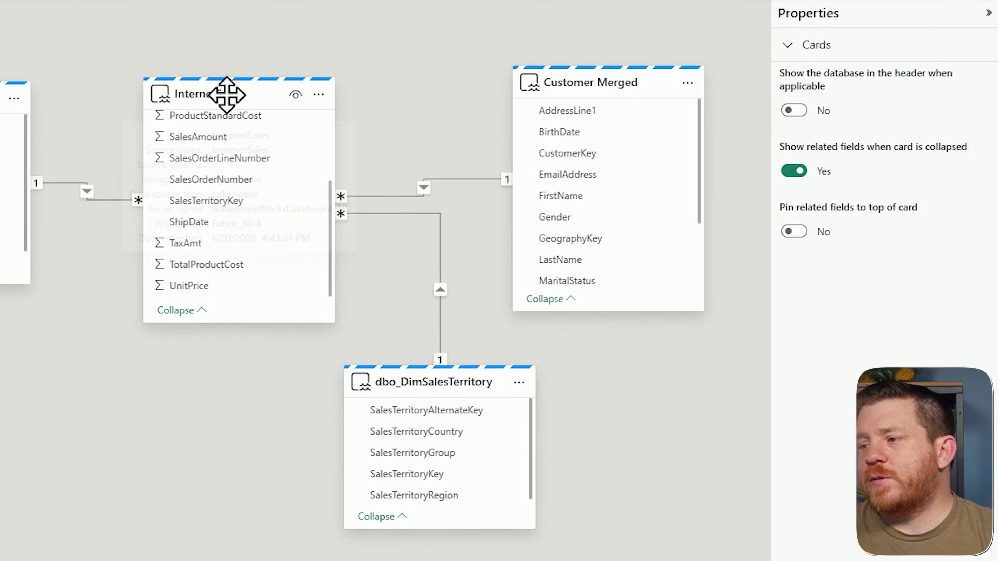
Rename the InternetSales table as Internet Sales
mouse_move(337, 165)
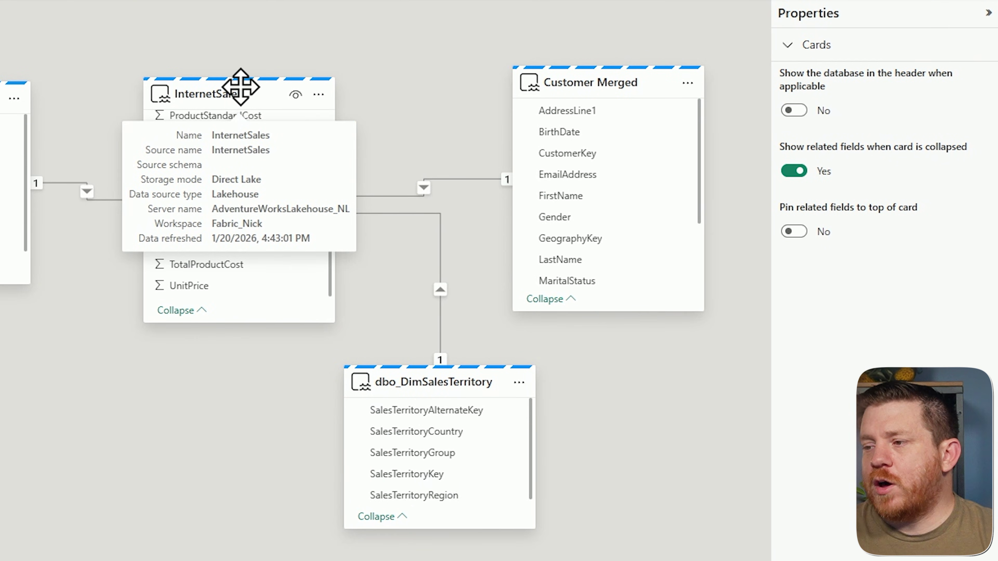
click(241, 86)
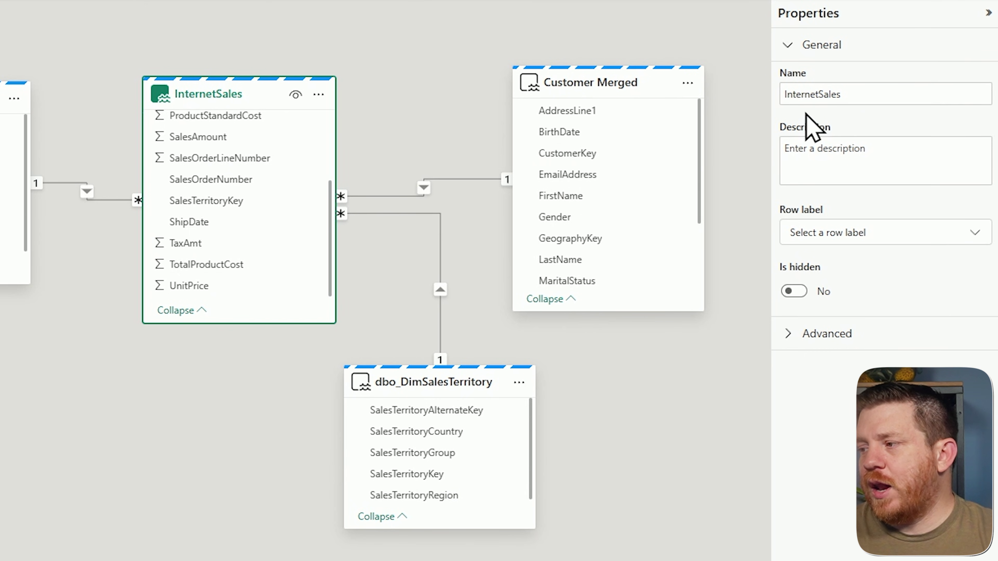
click(820, 94)
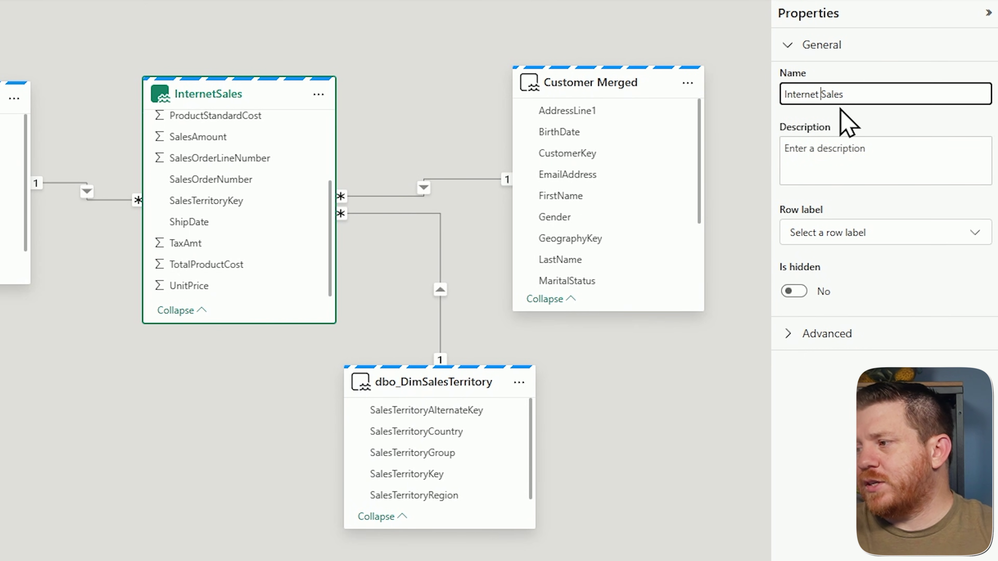
key(Return)
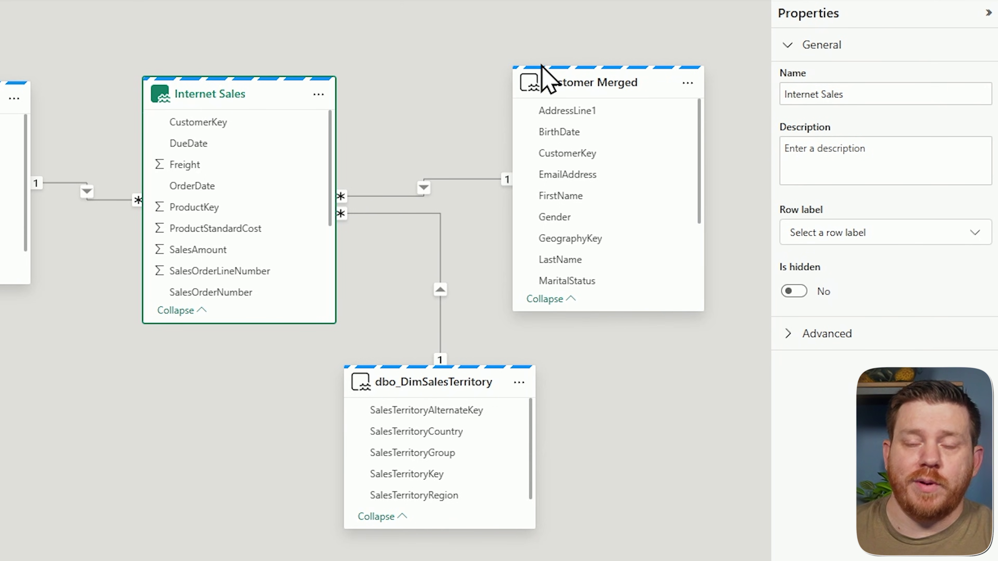
Rename the Customer Merged table as Customer
click(601, 86)
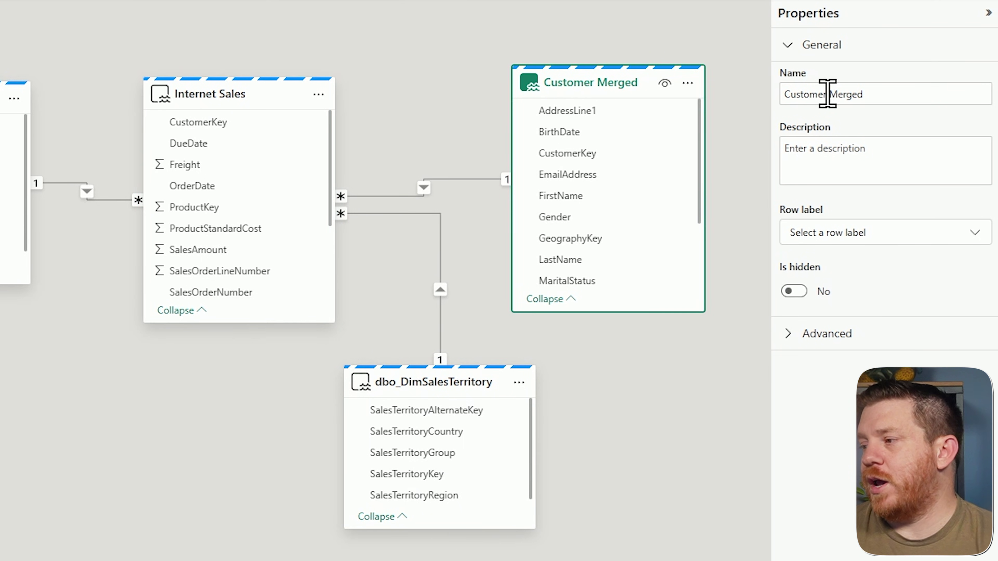
double_click(844, 94)
key(BackSpace)
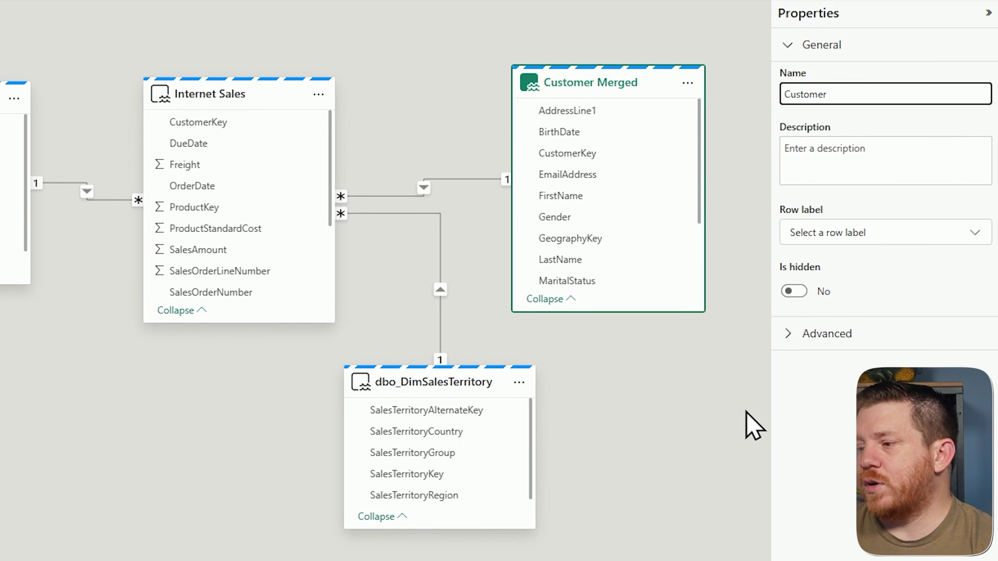
key(Return)
Rename the dbo_DimSalesTerritory table as Sales Territory and clear the selection
click(452, 379)
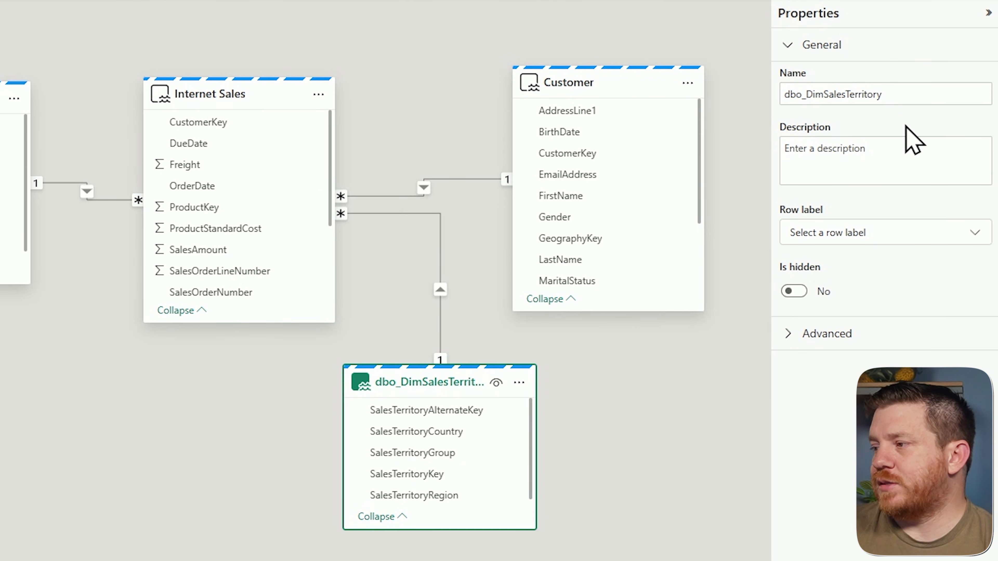
drag(823, 94, 763, 111)
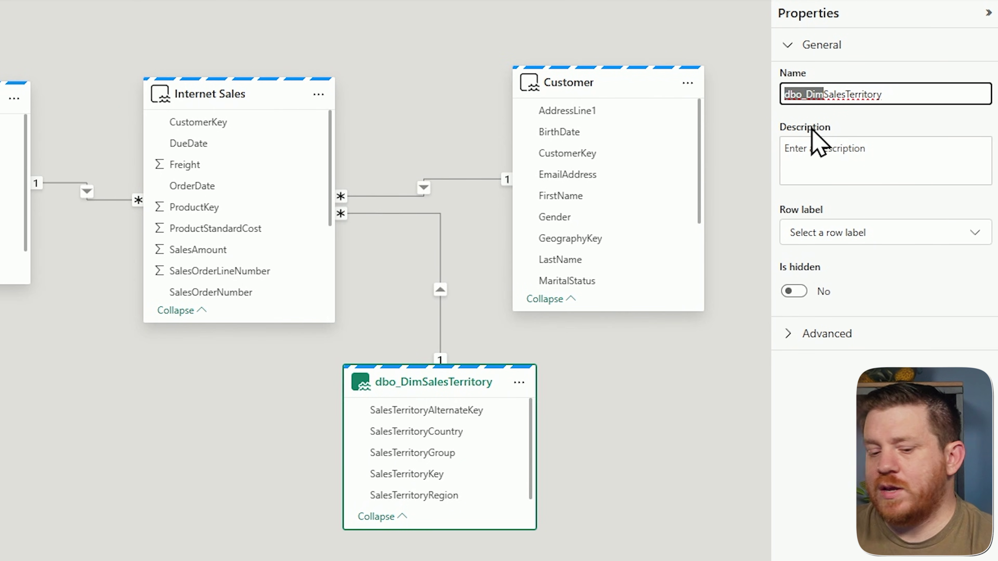
key(BackSpace)
click(807, 93)
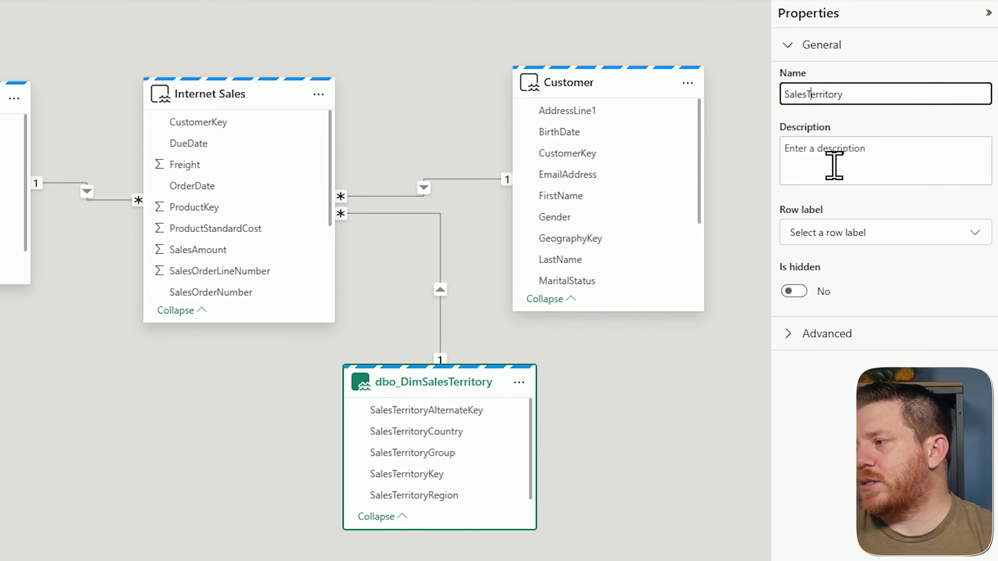
key(Return)
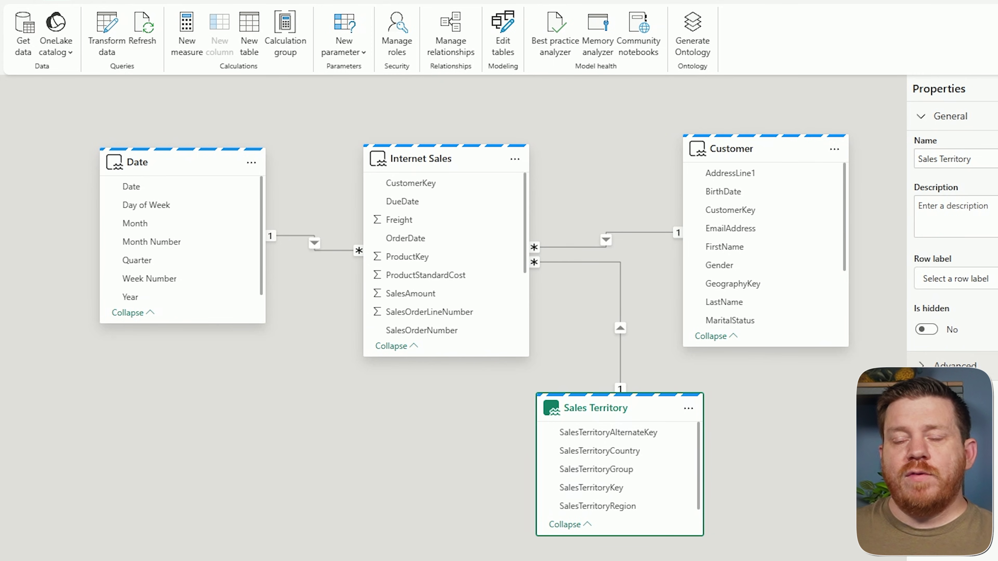
click(230, 407)
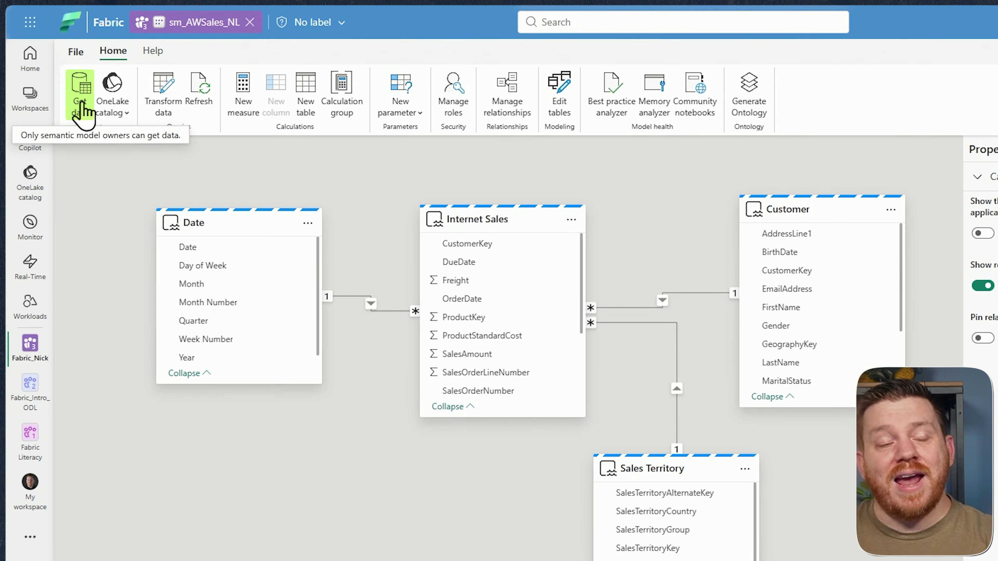
Search the available data sources for "blank" and start a new Blank table in Power Query
click(84, 113)
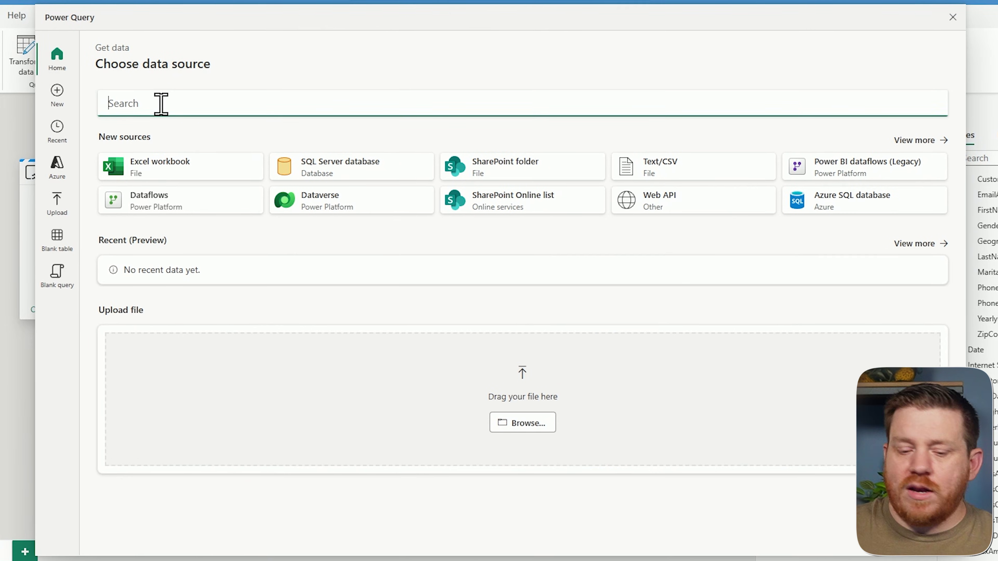
text(blank)
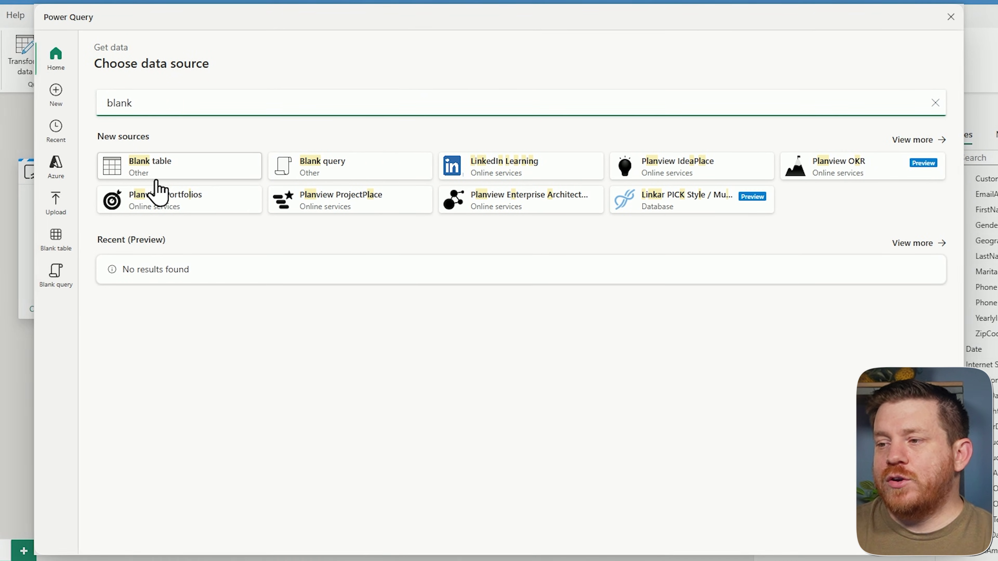
click(168, 169)
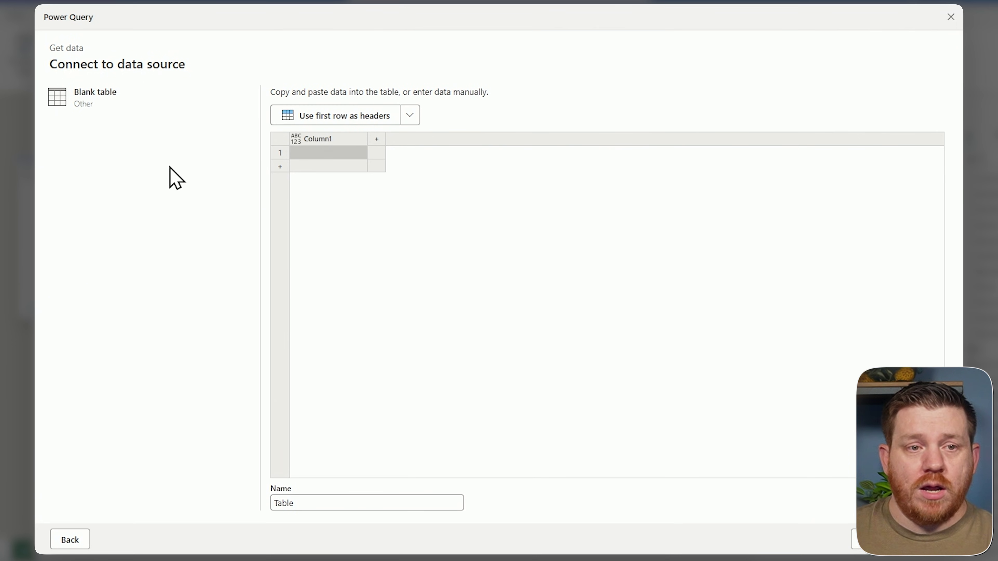
Rename the blank table's only column to Deleteme and enter 1 in its first row
double_click(334, 139)
text(Deleteme)
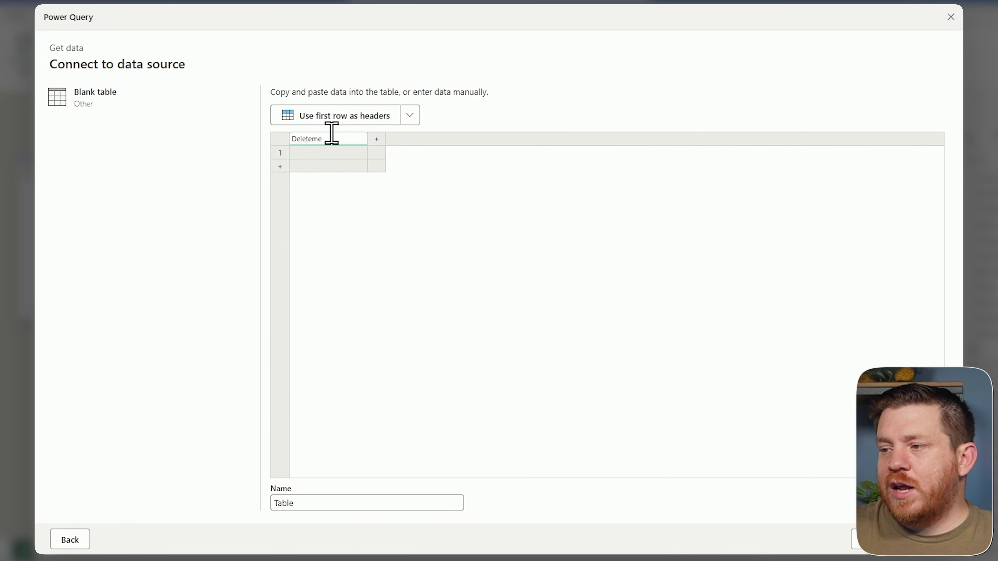
click(320, 154)
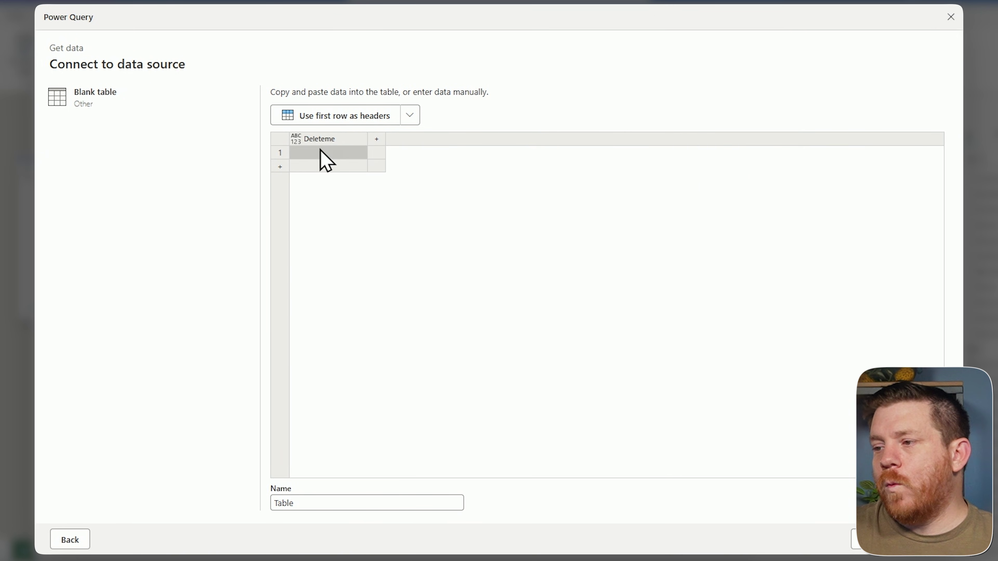
text(1)
Name the new table _Measures, continue to the query editor, and save it into the semantic model
click(334, 504)
double_click(340, 504)
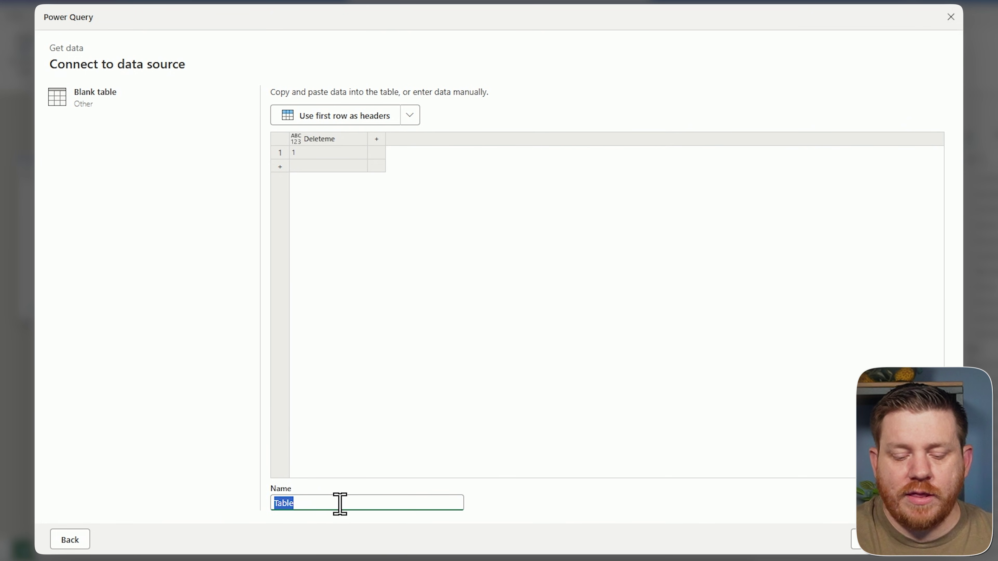
text(_Measures)
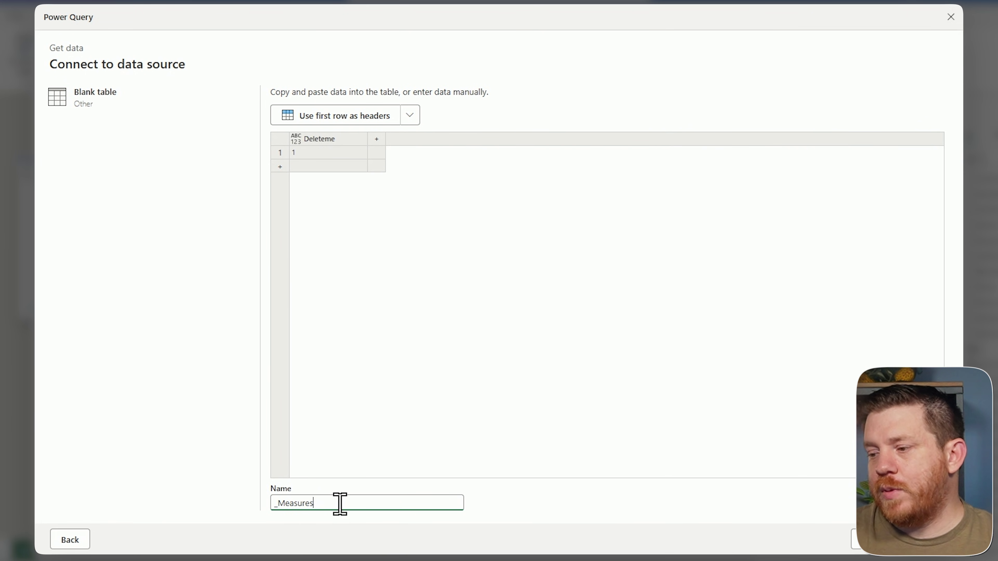
click(926, 539)
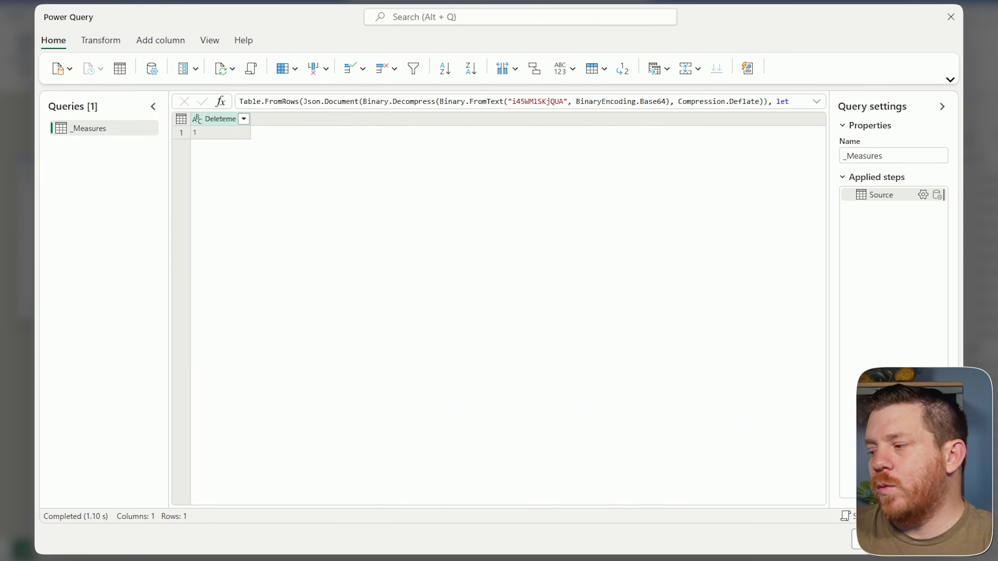
click(933, 539)
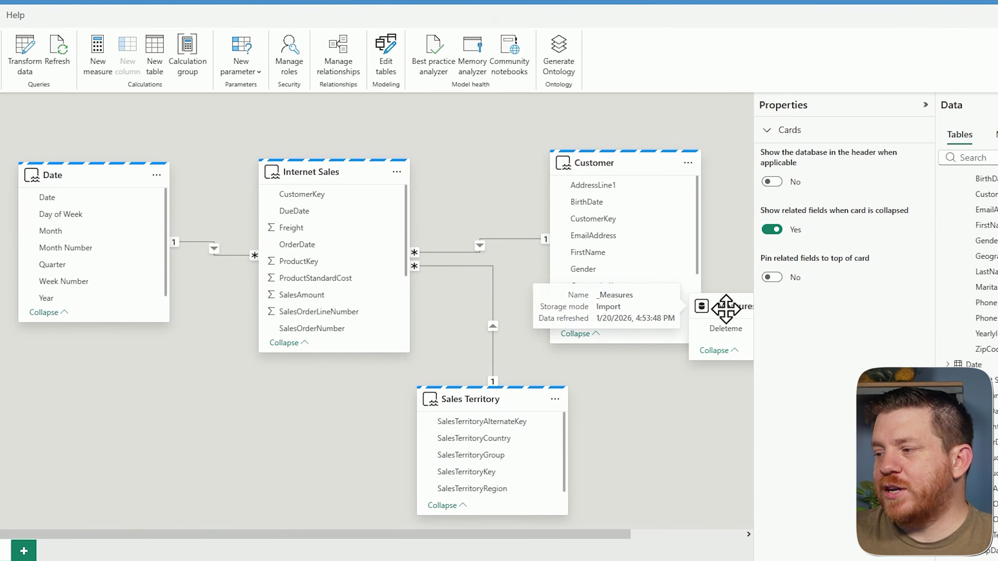
Move the _Measures table below the Date table in the diagram and collapse the Customer and Internet Sales field lists
drag(724, 305, 91, 409)
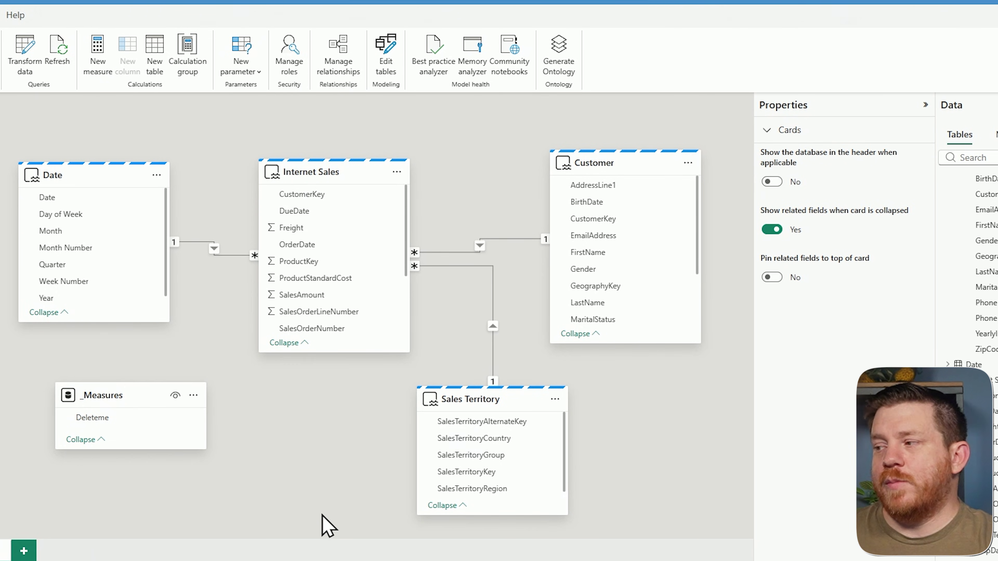
scroll(966, 255, up, 2)
click(947, 194)
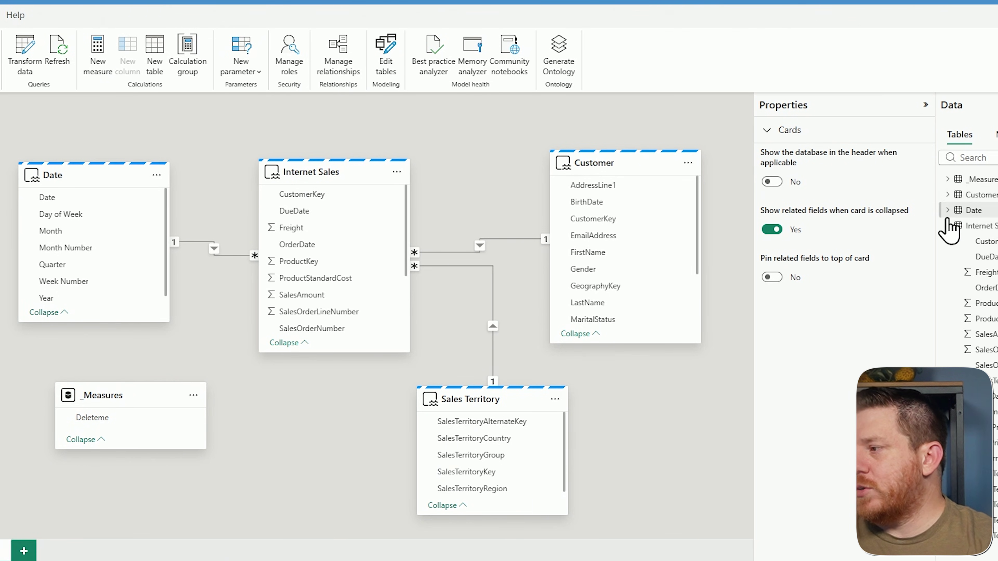
click(948, 225)
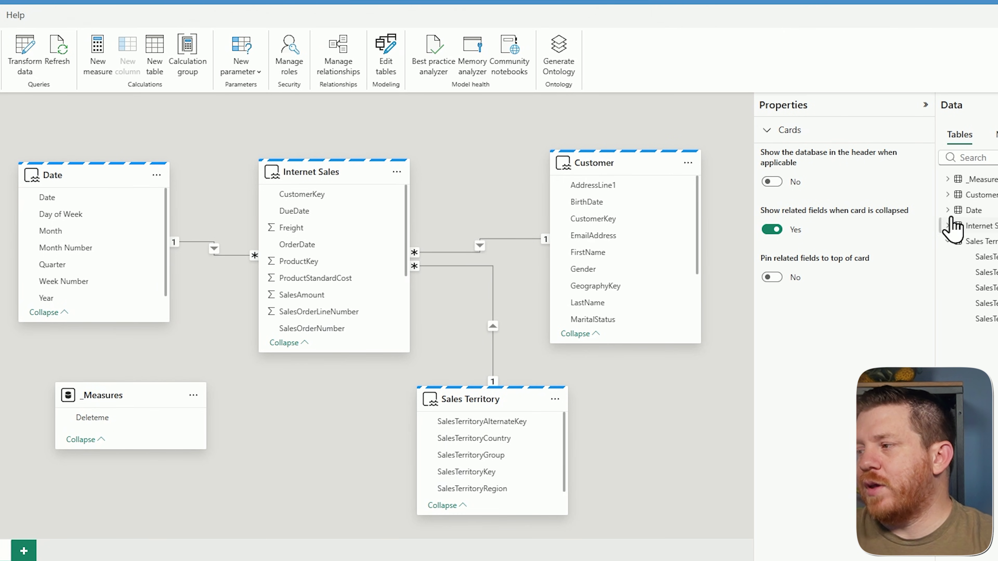
Add a measure to the _Measures table defined as Total Sales = SUM('Internet Sales'[SalesAmount])
mouse_move(144, 400)
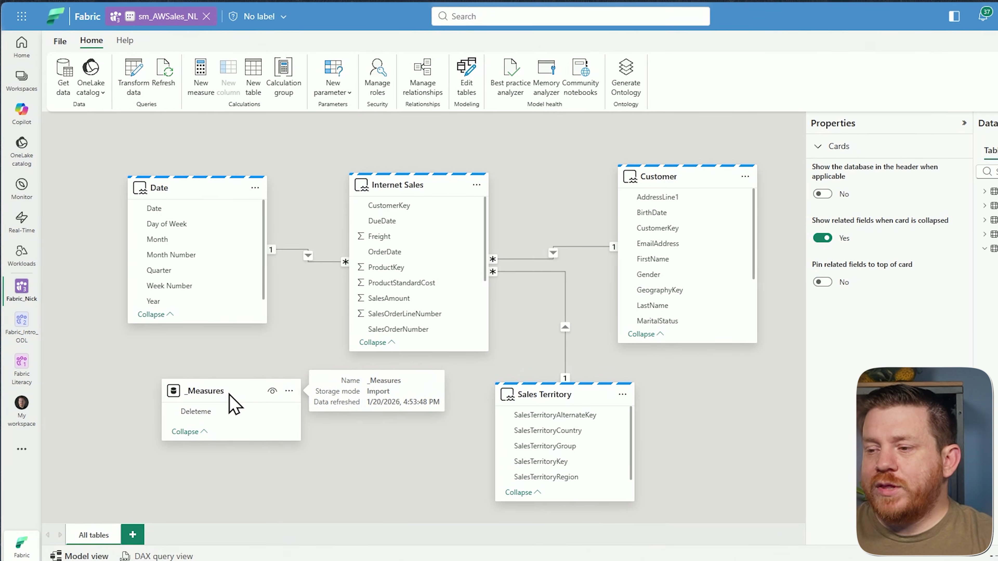
right_click(235, 406)
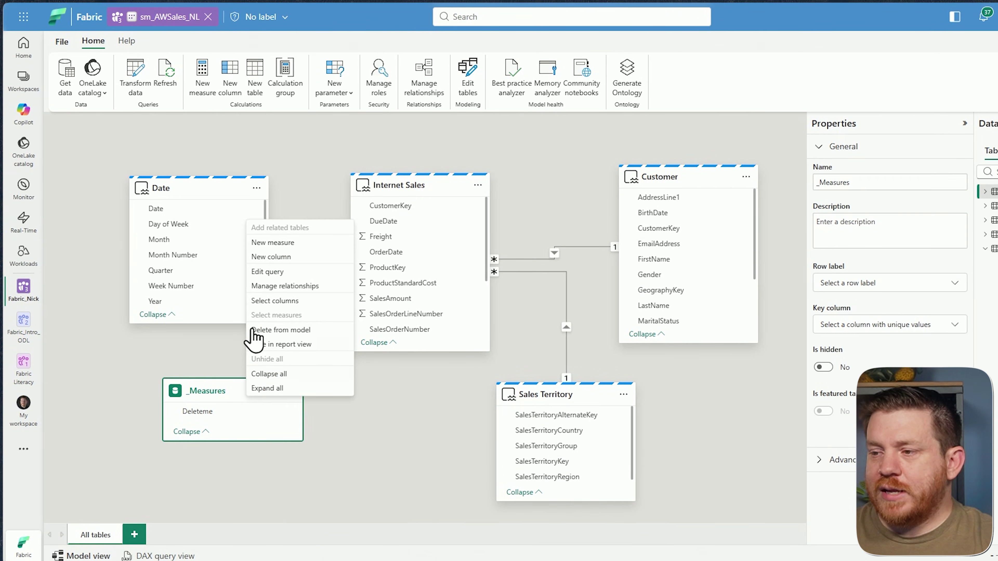
click(291, 245)
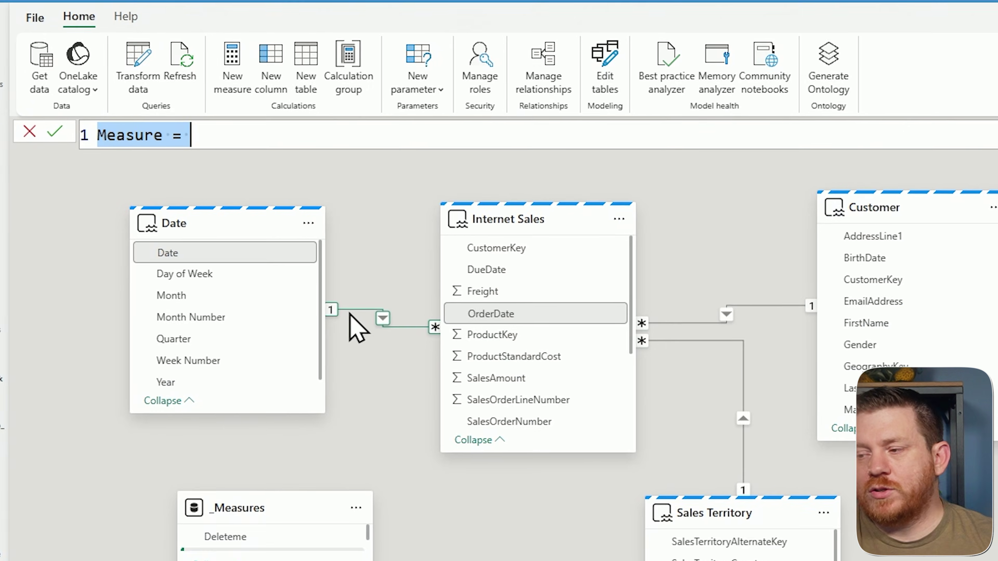
text(Total Sales)
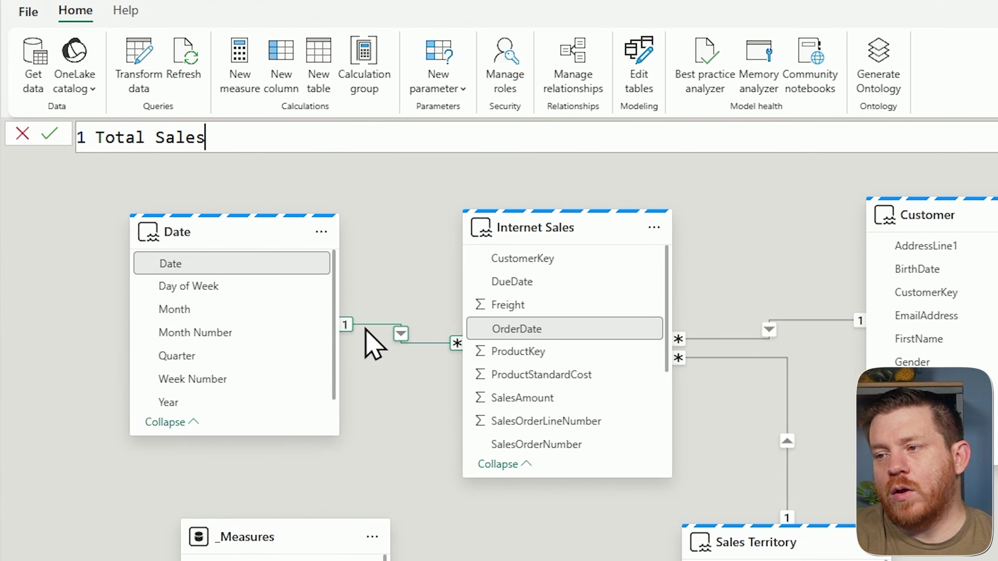
text( = sum)
key(Tab)
text('in)
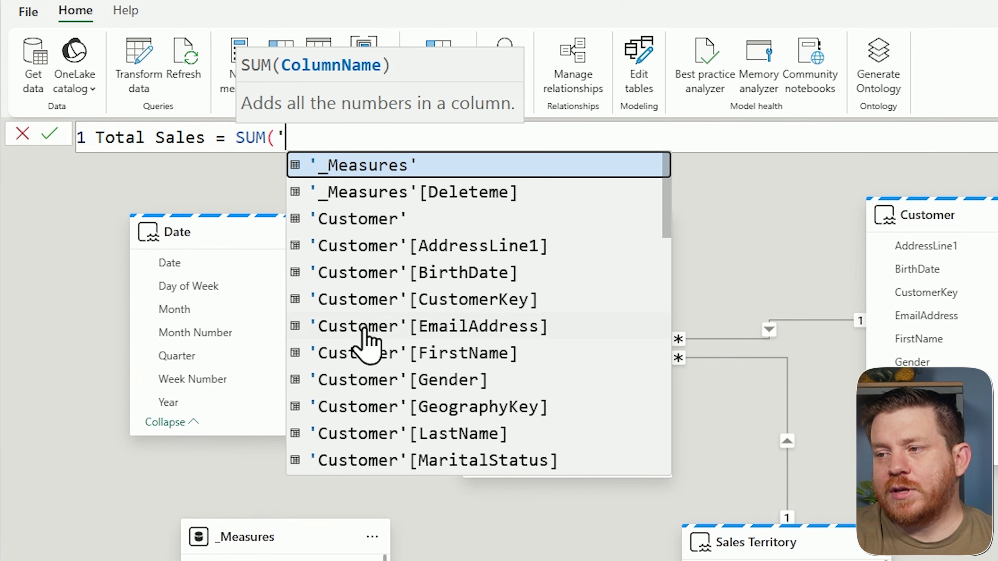
key(Tab)
text([sa)
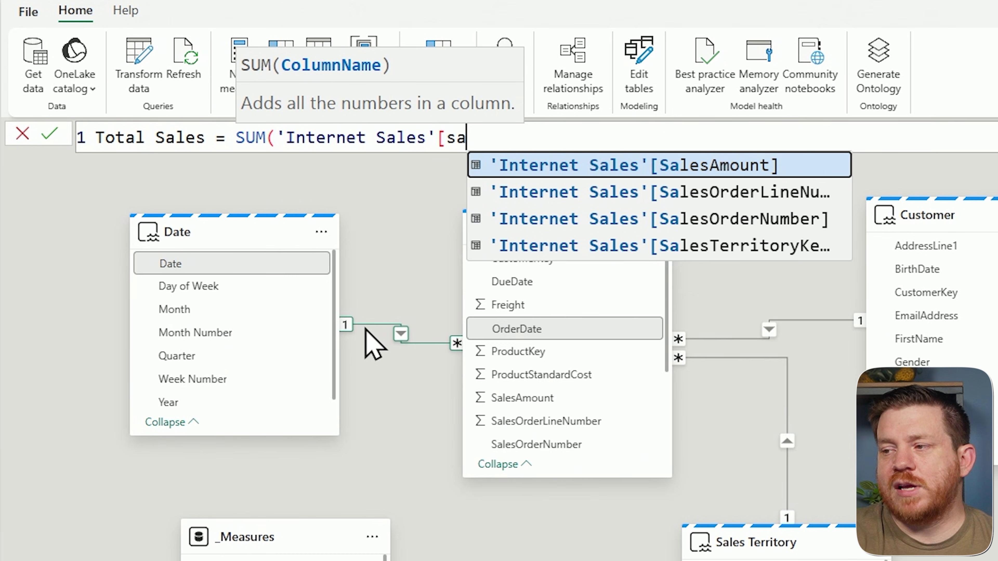
key(Tab)
text())
key(Return)
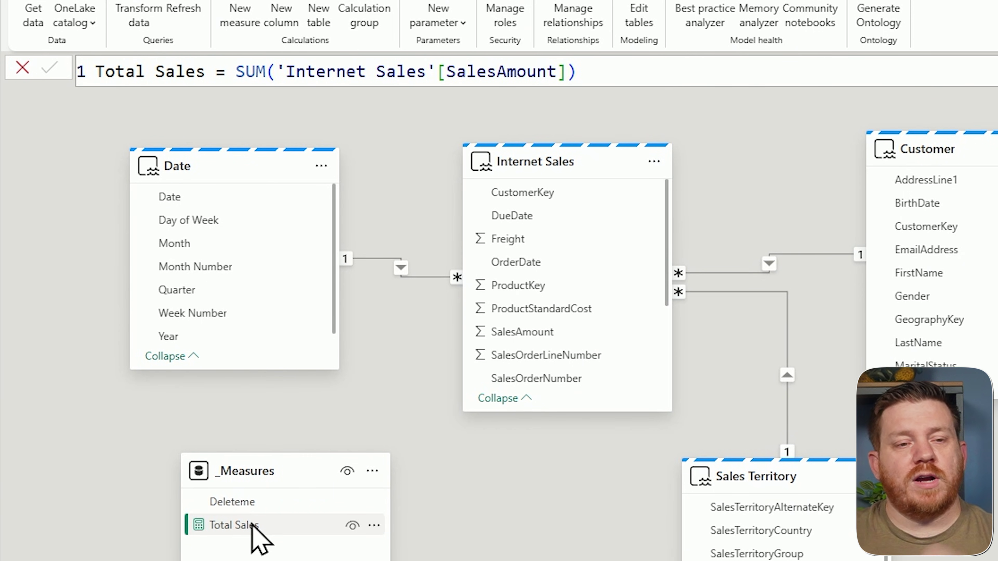
Delete the Deleteme column of the _Measures table from the model
right_click(260, 505)
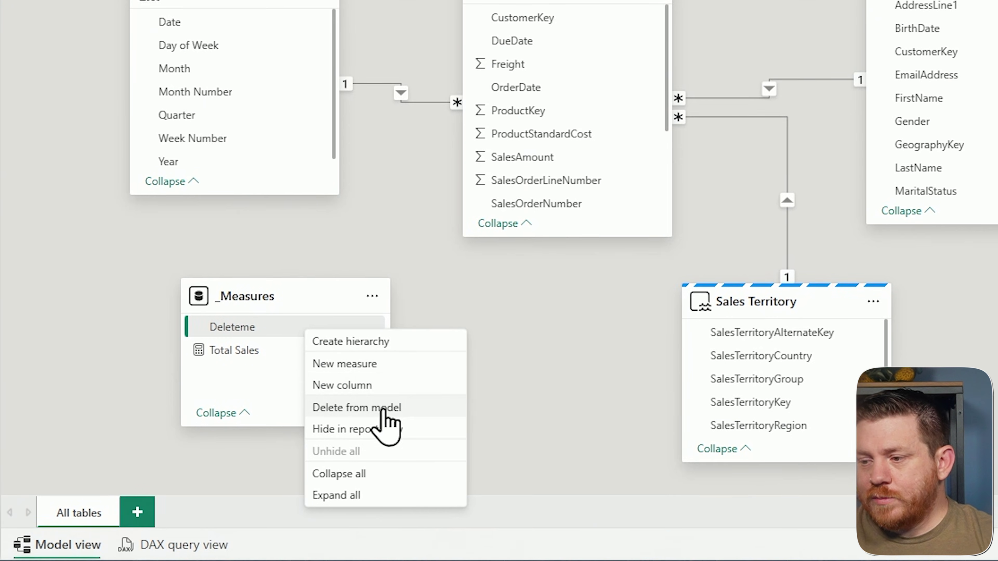
click(383, 423)
click(566, 323)
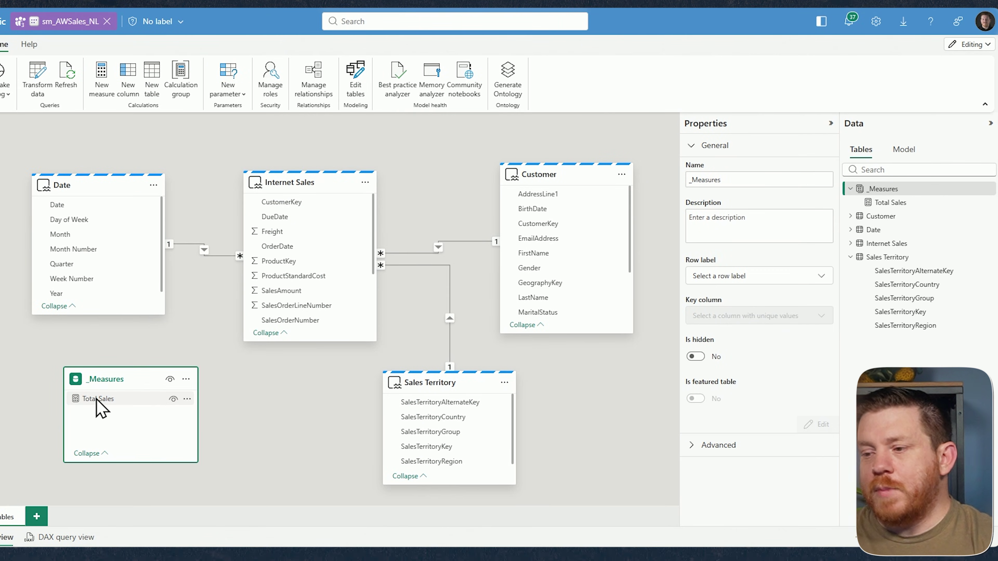
Set the Total Sales measure's display folder to Internet Sales
click(888, 202)
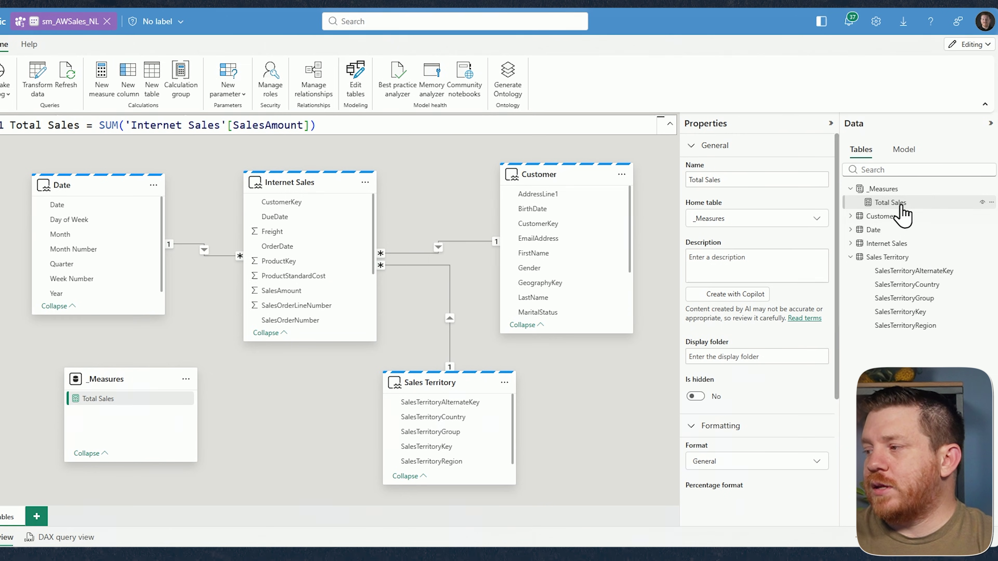
click(743, 356)
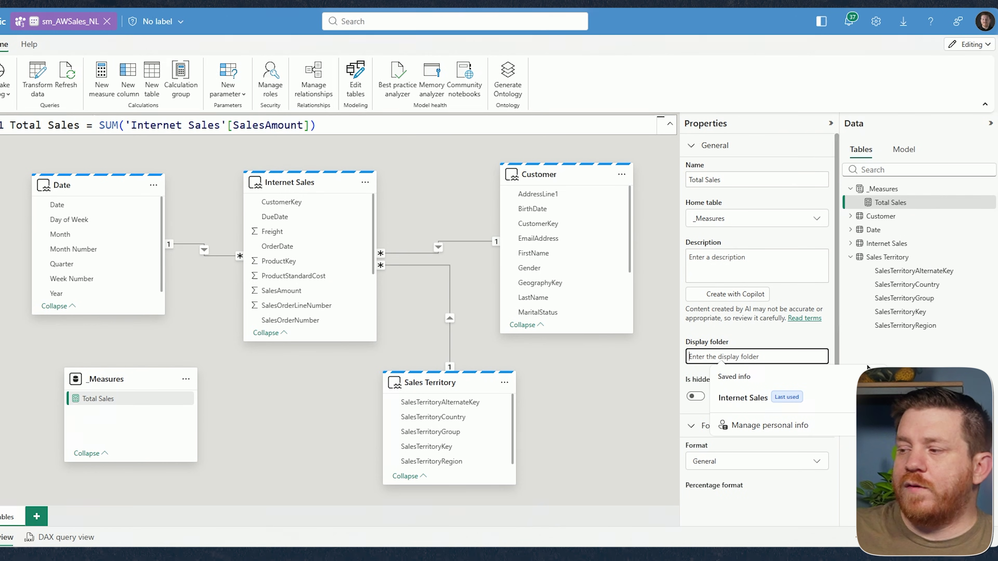
text(Internet Sales)
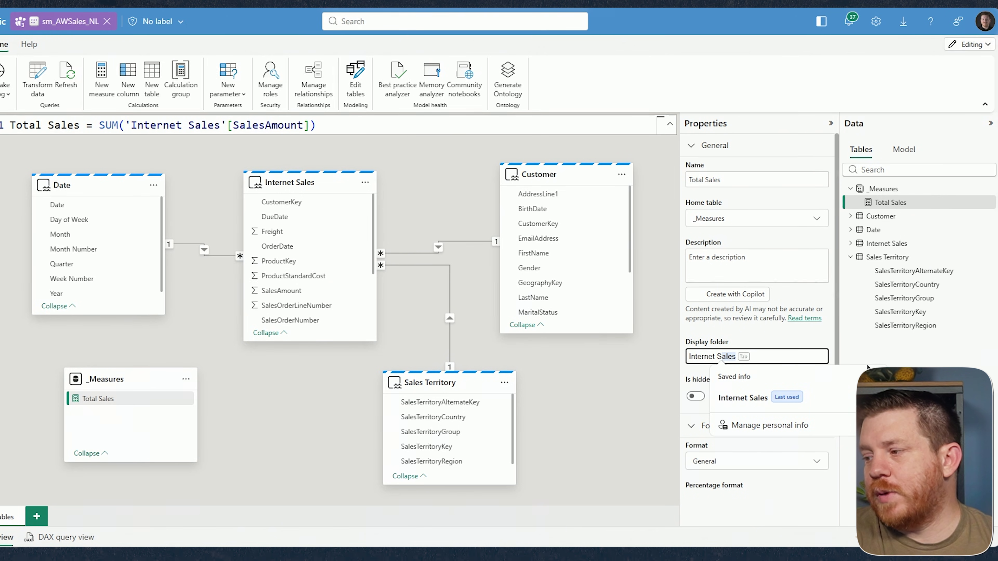
click(867, 366)
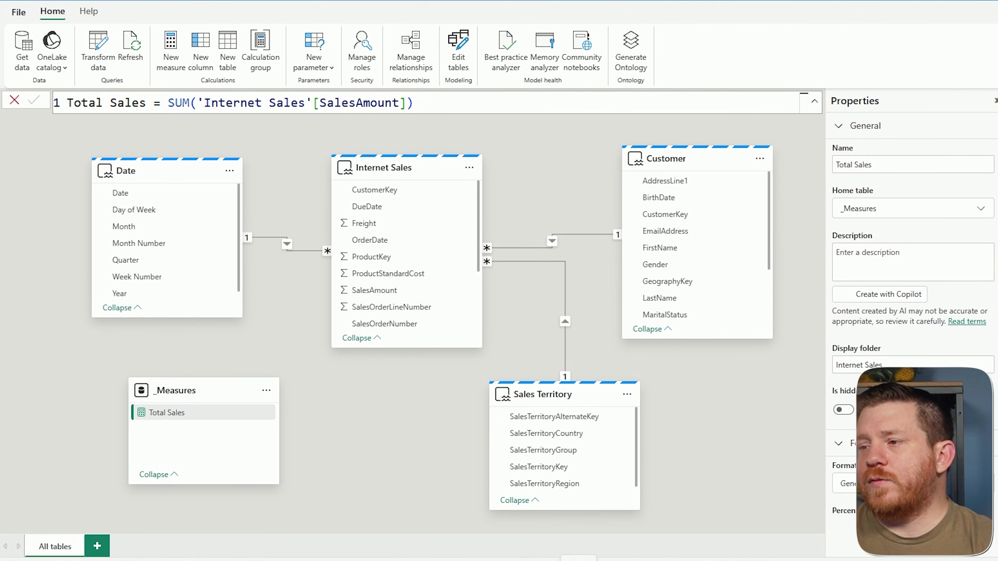
Create a new security role named ST3 FL GA AL
click(361, 67)
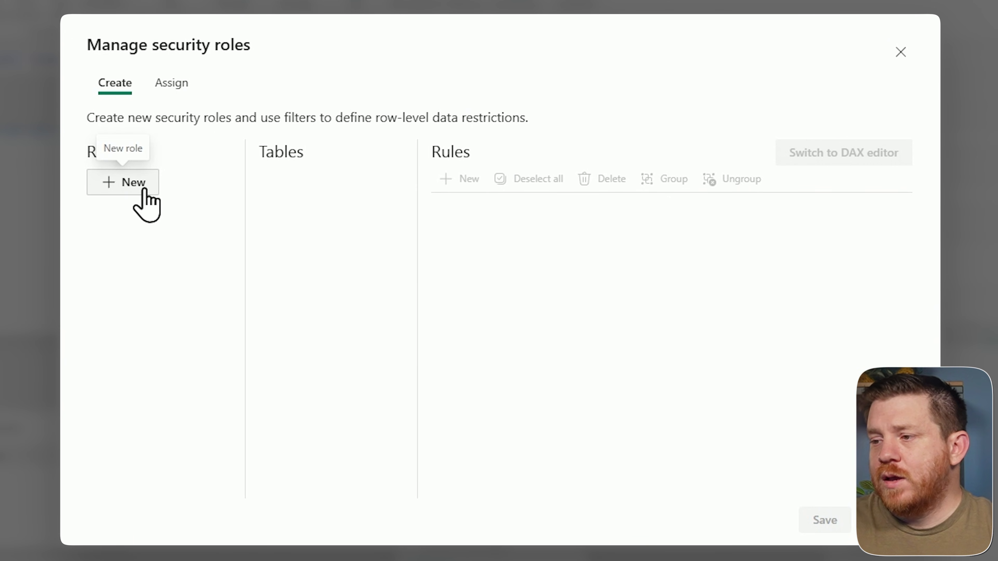
click(135, 187)
double_click(165, 223)
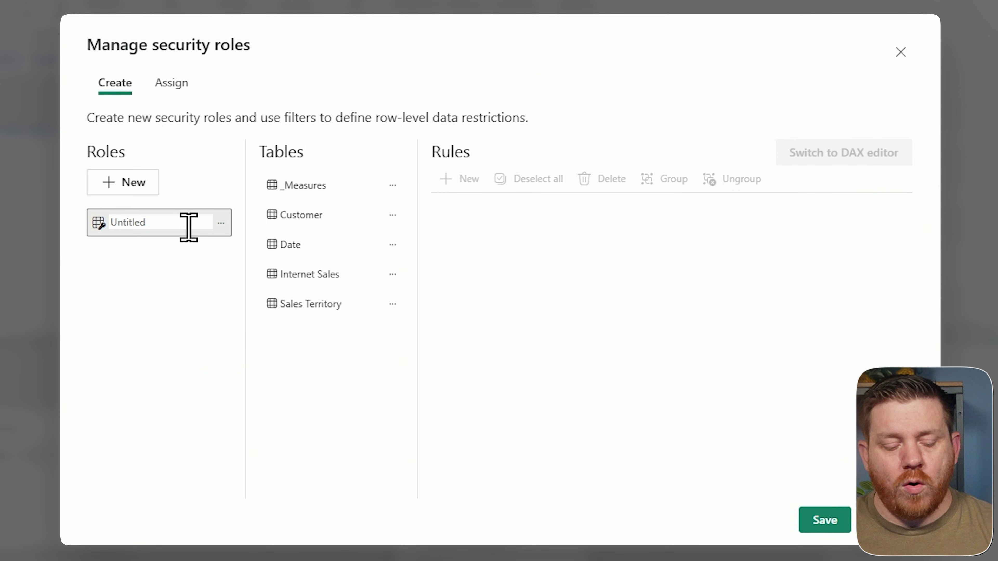
key(ctrl+a)
text(ST)
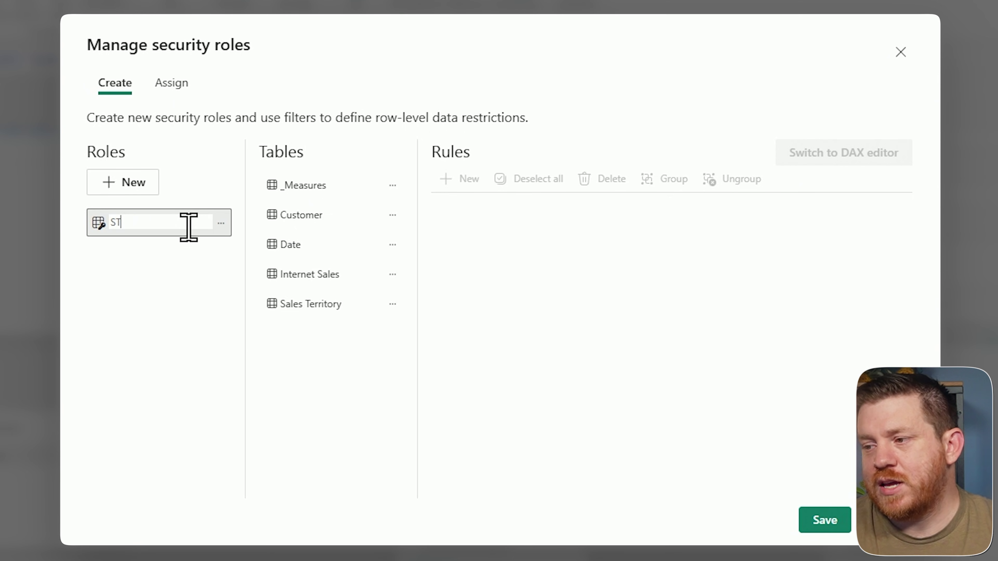
text(3 )
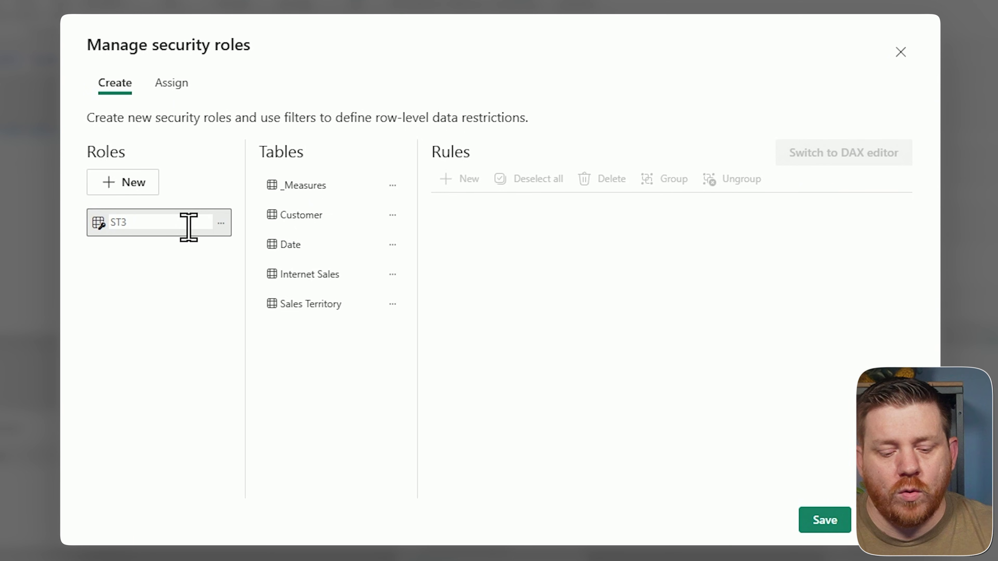
text(FL GA AL)
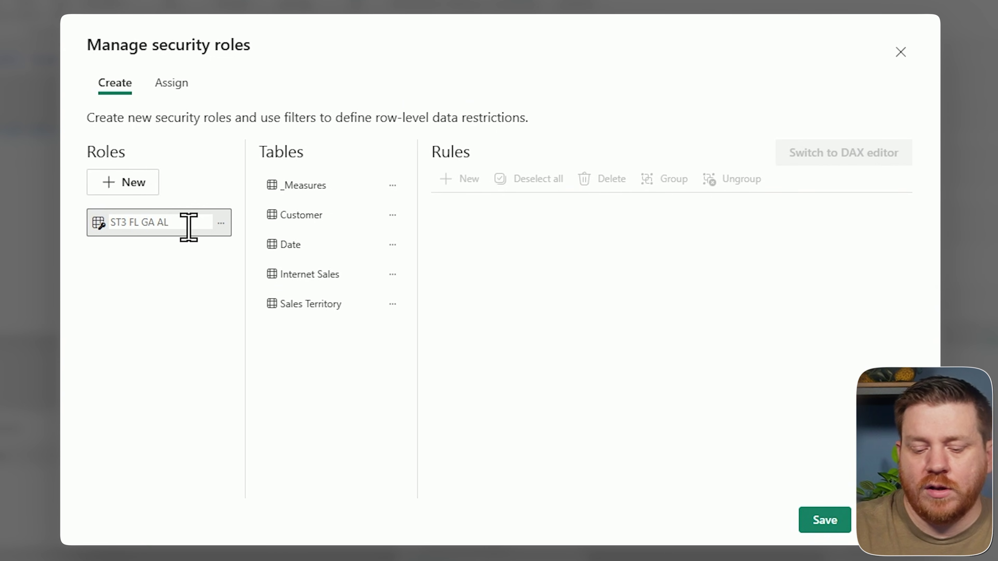
key(Return)
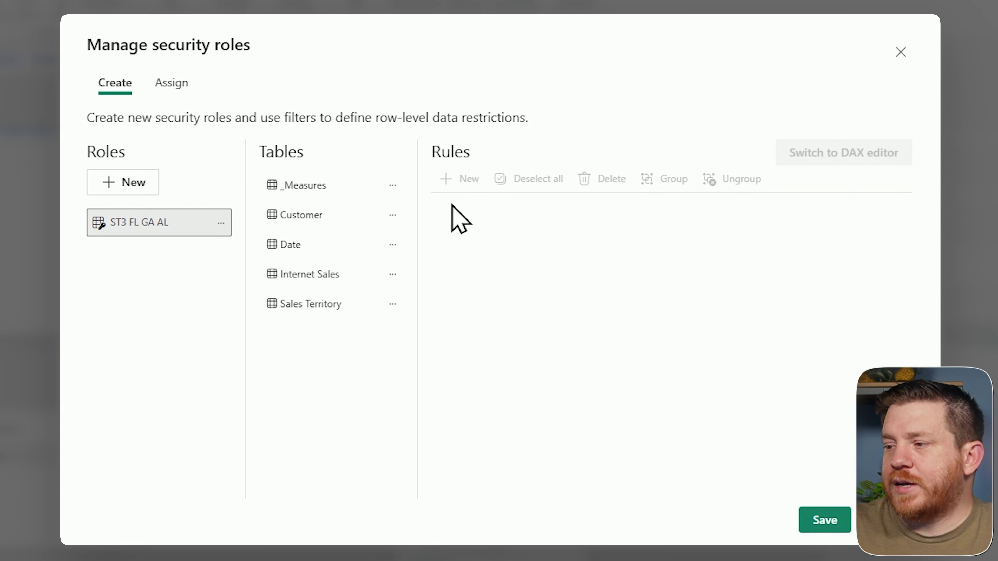
Add a Sales Territory rule to the role where SalesTerritoryKey equals 3, save it, and close the security roles dialog
click(323, 316)
click(480, 190)
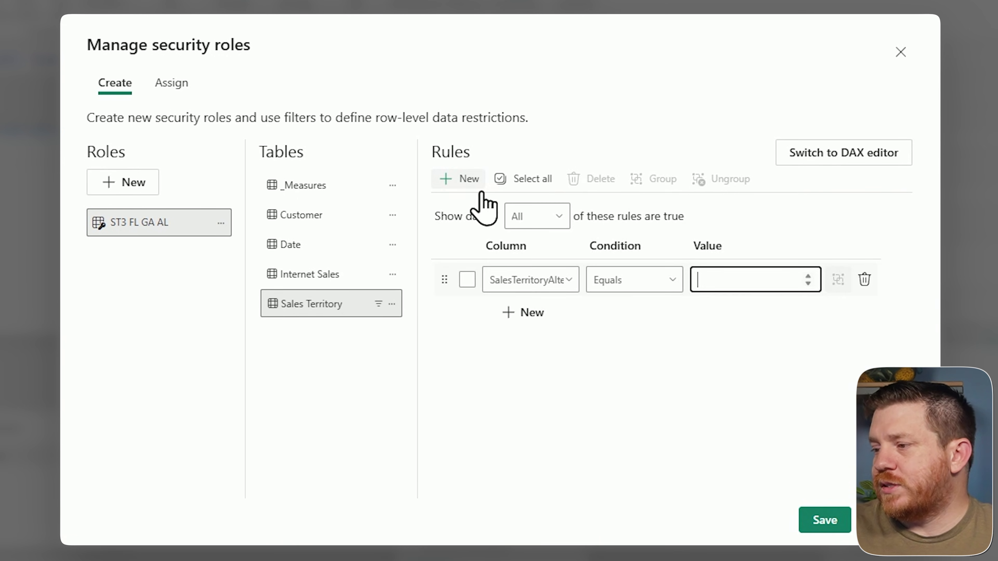
click(565, 280)
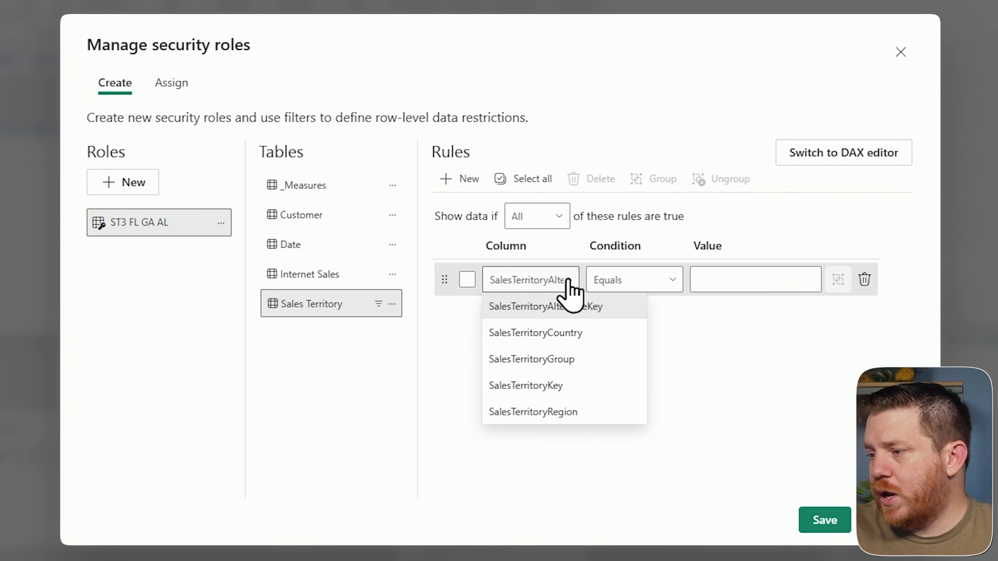
click(569, 390)
click(733, 283)
text(3)
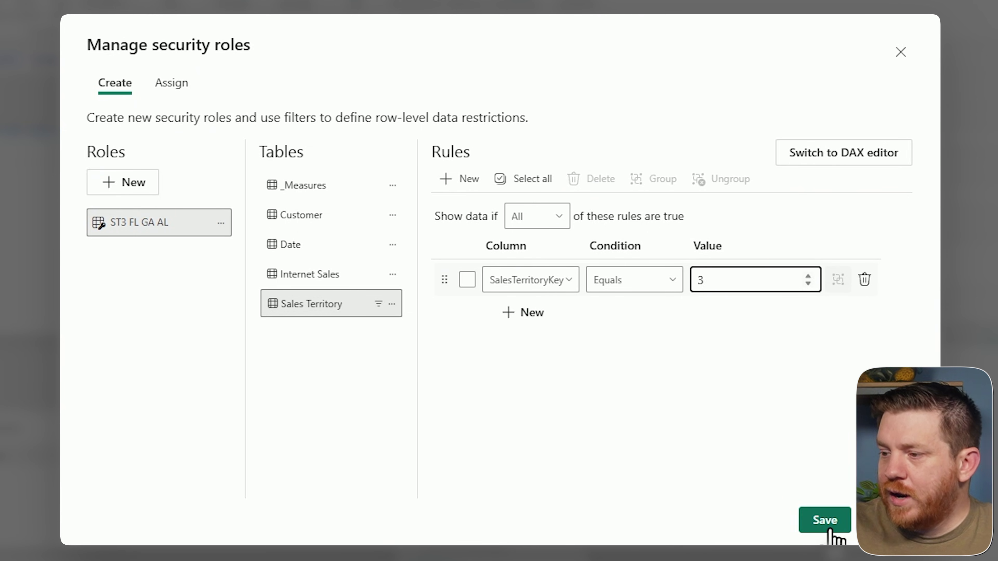
click(728, 490)
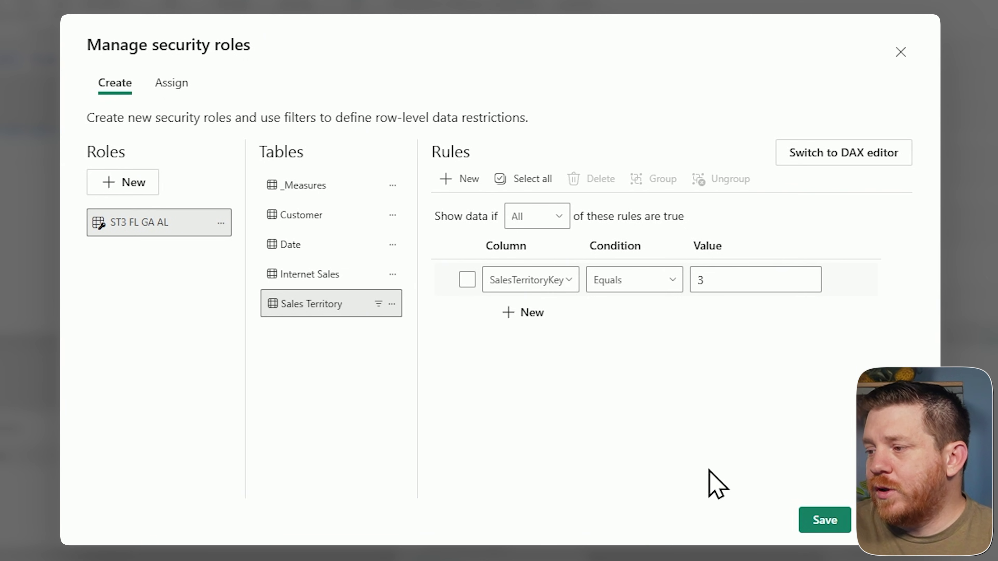
click(817, 511)
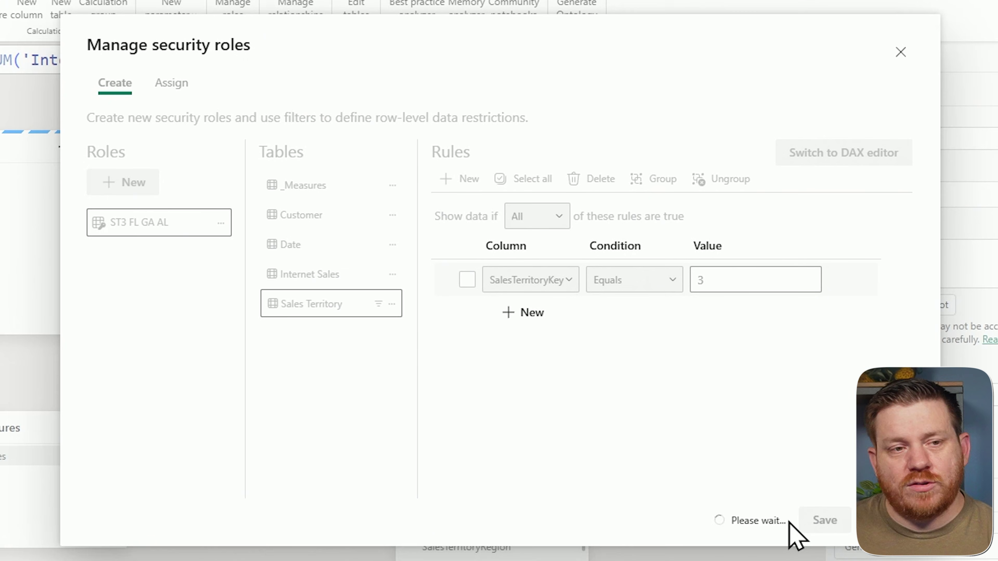
click(901, 32)
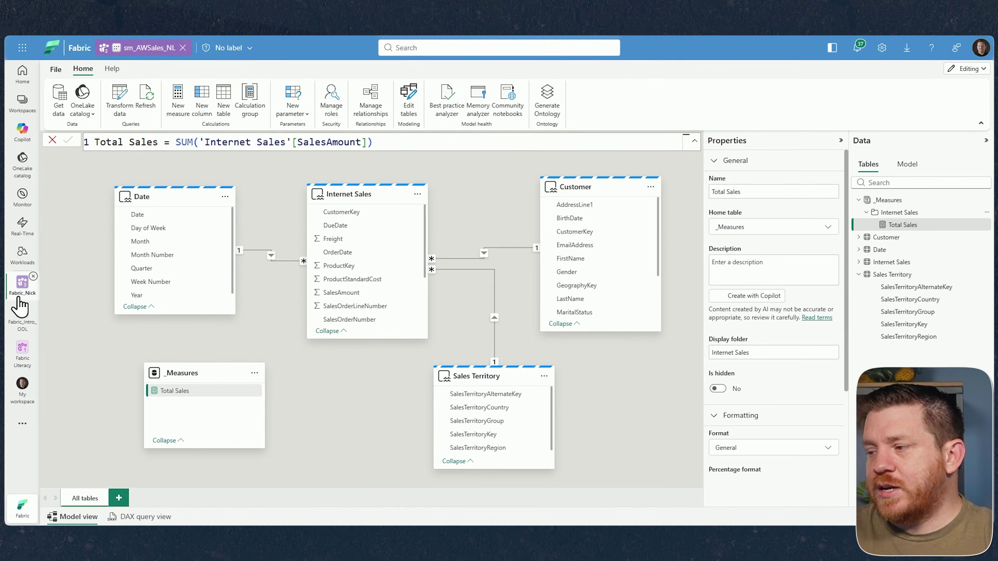
Open the row-level security settings of the sm_AWSales_NL semantic model from the Fabric_Nick workspace
click(20, 286)
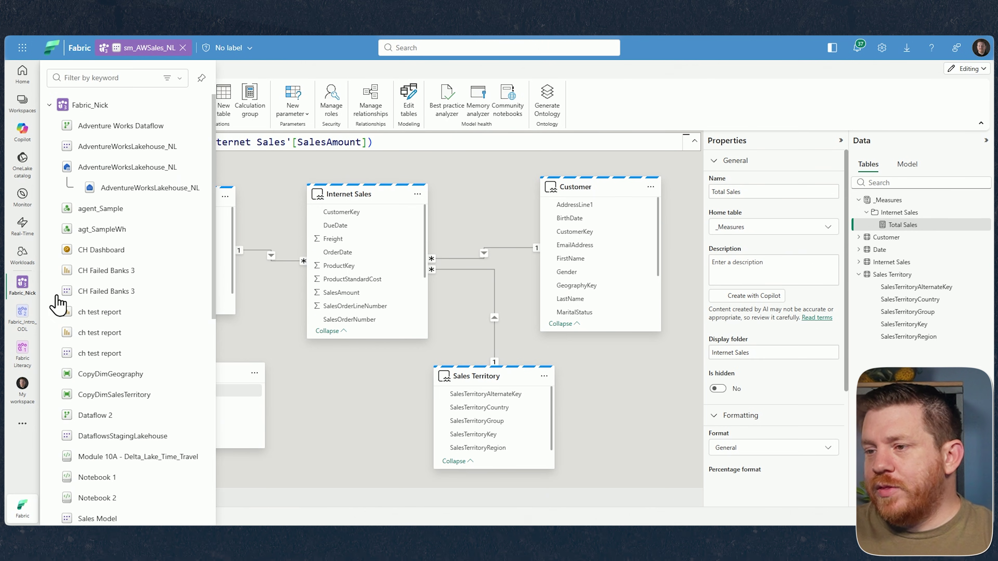
click(90, 105)
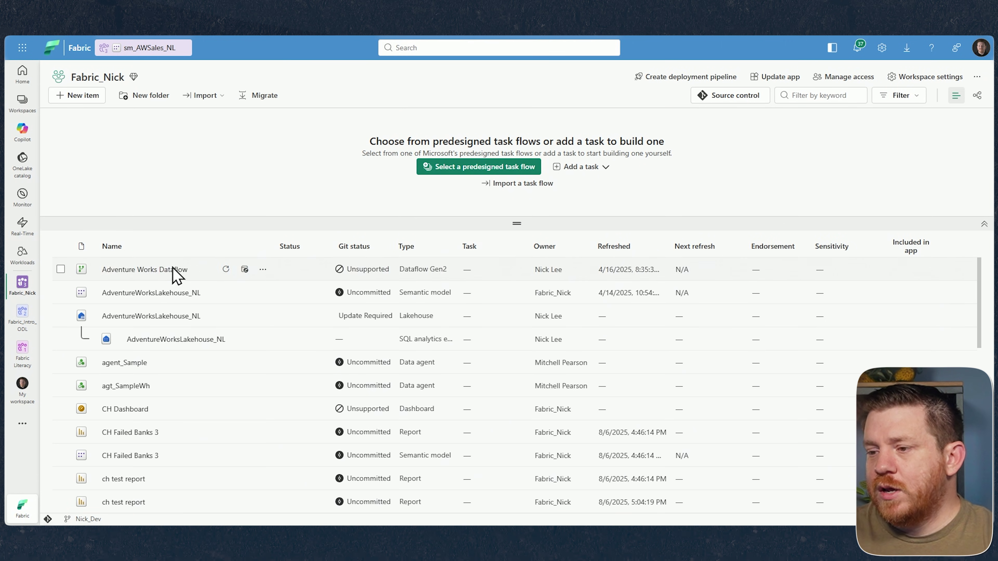
scroll(297, 346, down, 10)
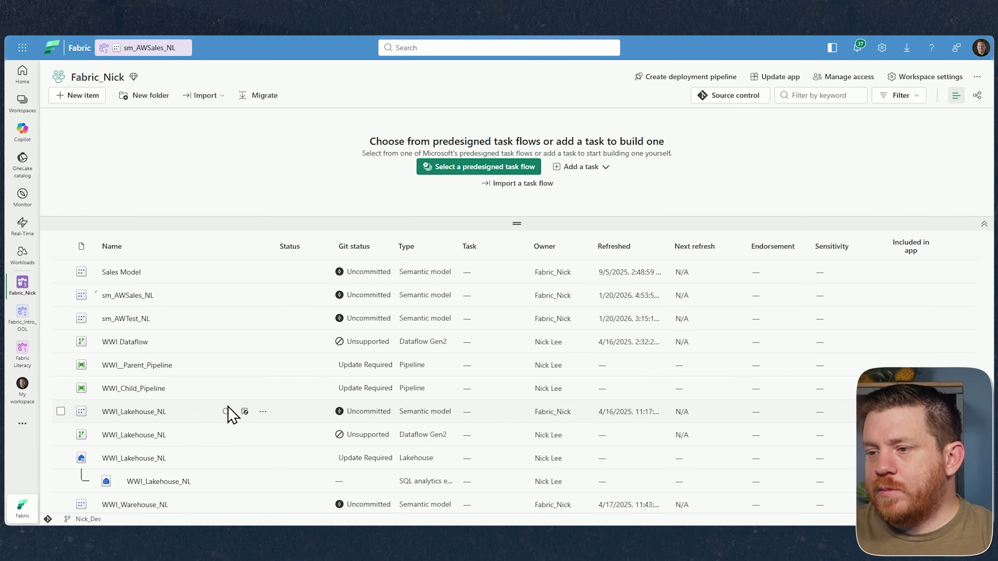
scroll(165, 374, up, 2)
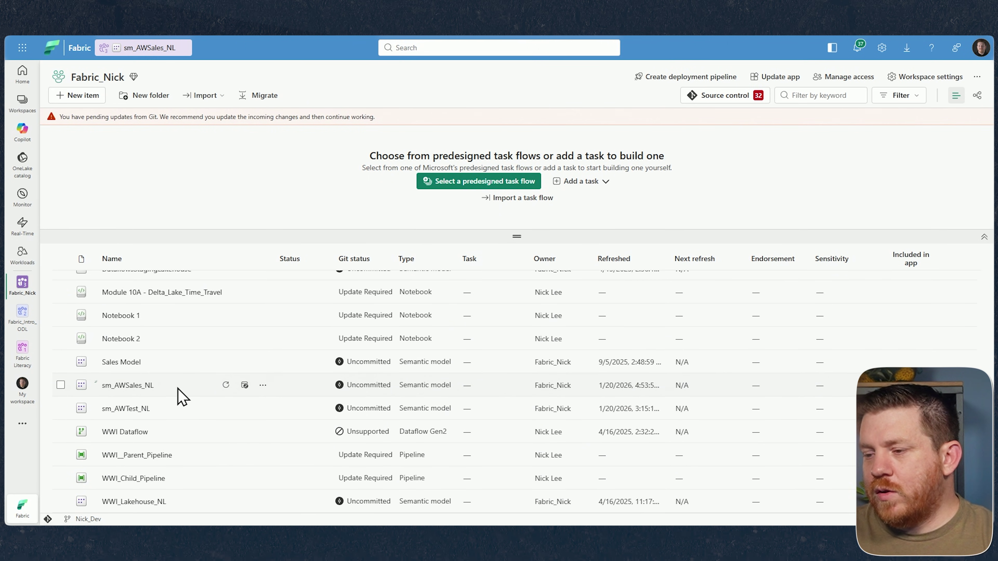
click(263, 385)
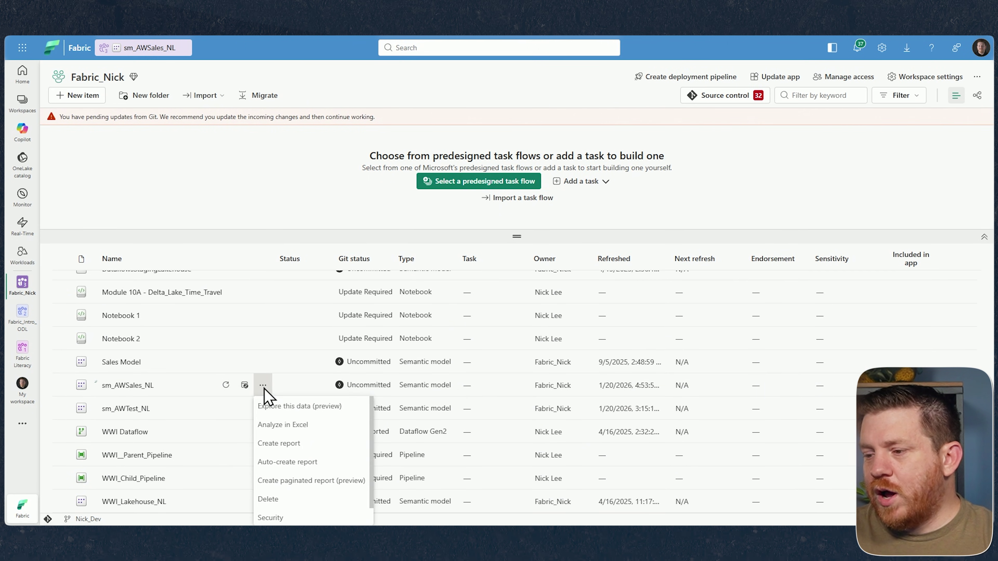
scroll(305, 430, down, 2)
click(302, 472)
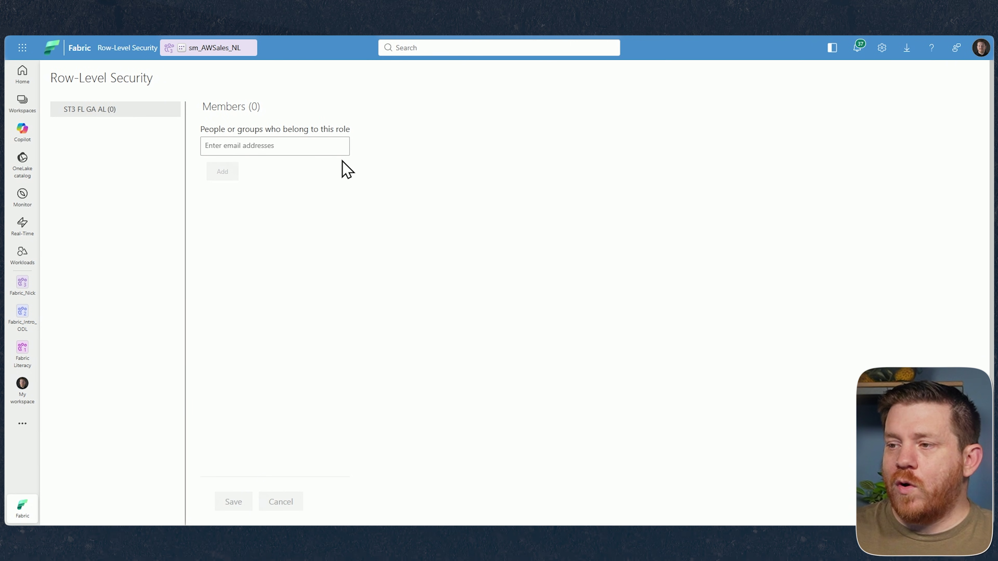
Enter a colleague's name and the Trainers group as prospective members of the ST3 FL GA AL role without adding them
click(330, 150)
text(mitchell)
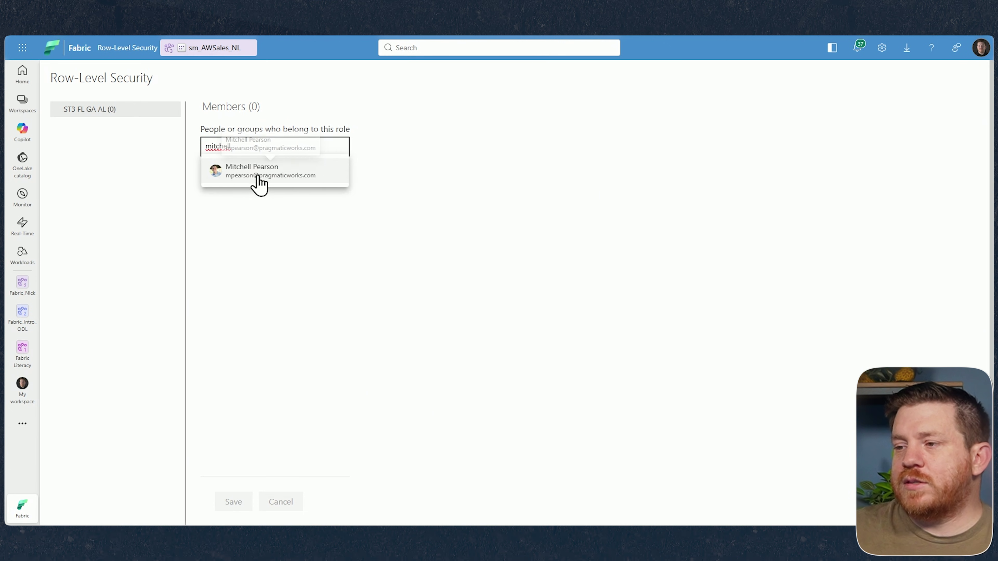
click(259, 183)
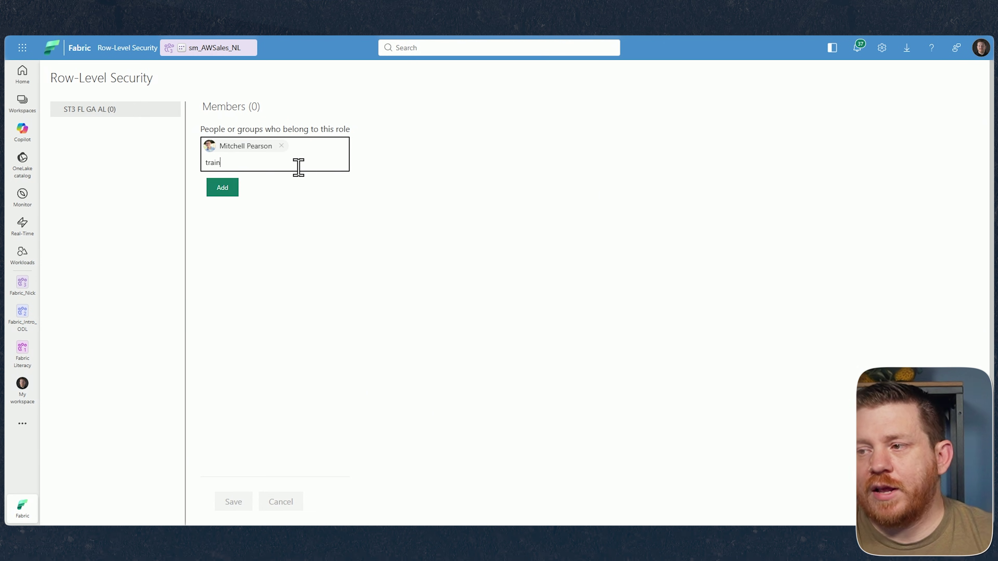
click(254, 197)
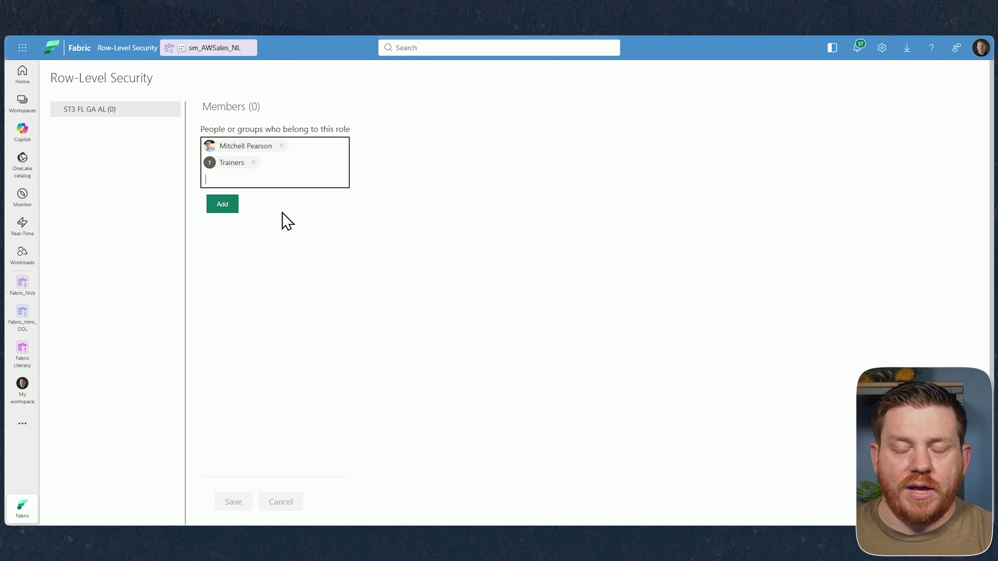
Return to the Fabric_Nick workspace, reopen the sm_AWSales_NL semantic model and switch it to Editing mode
click(29, 293)
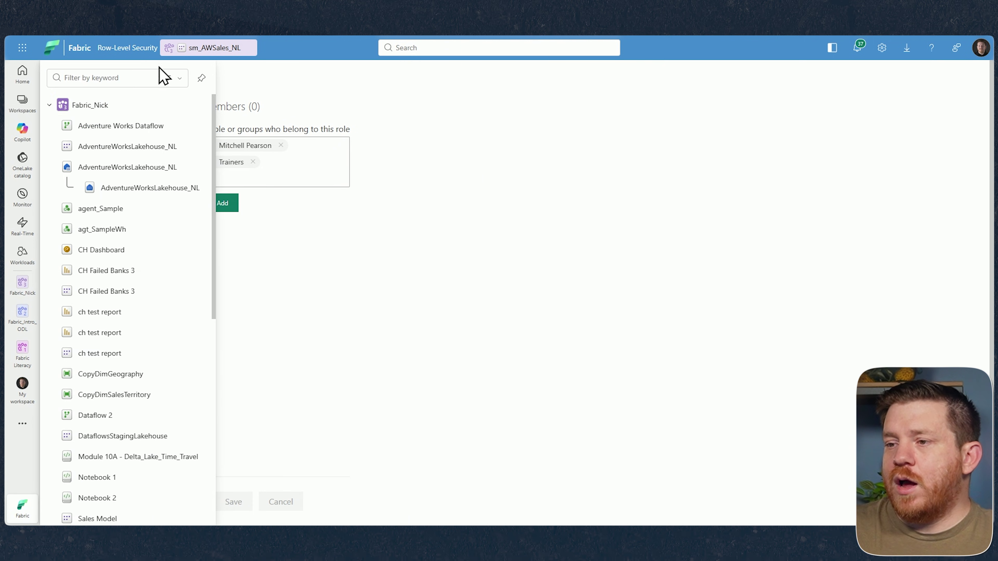
click(98, 104)
scroll(196, 388, down, 1)
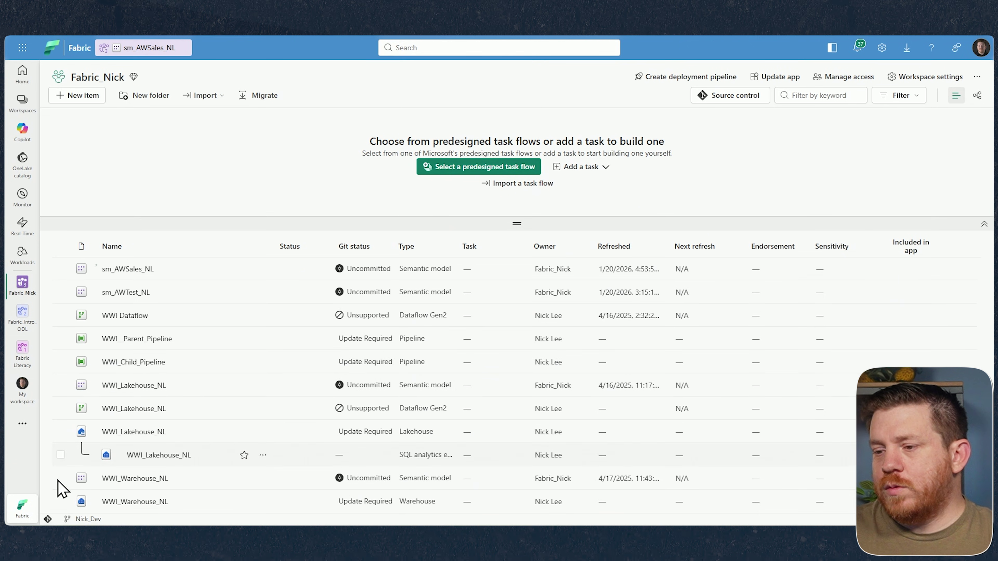
scroll(63, 452, up, 2)
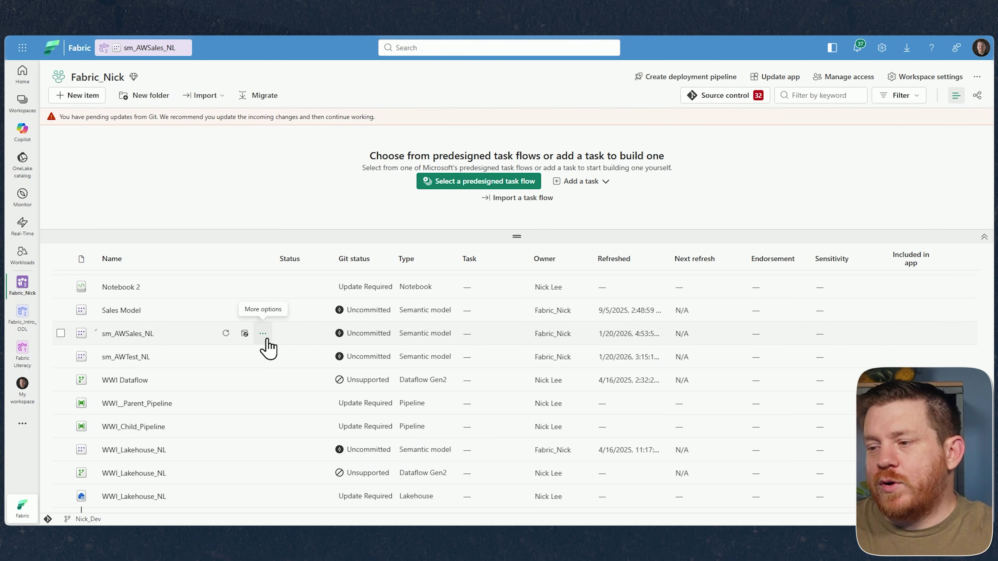
click(266, 338)
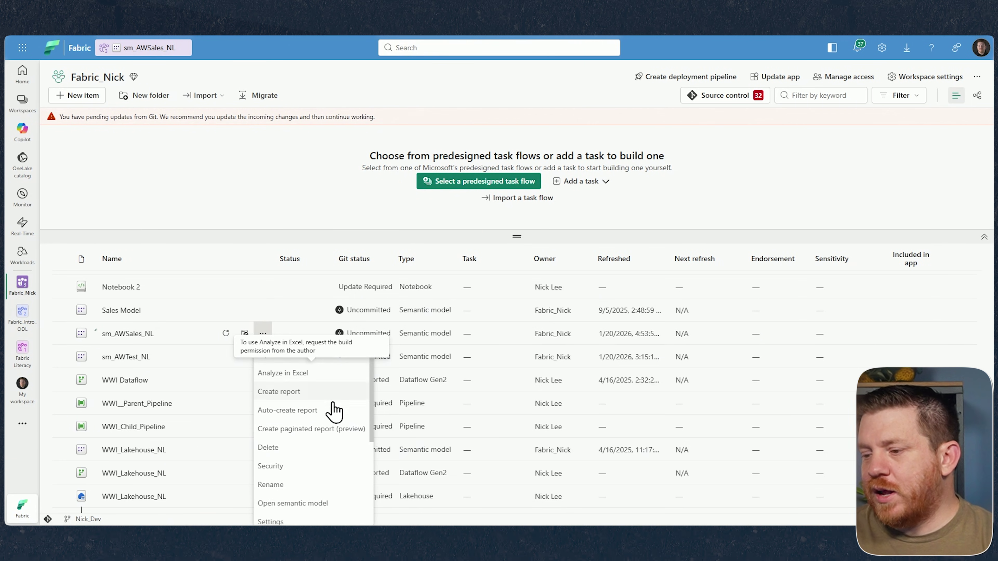
scroll(322, 488, down, 2)
scroll(325, 484, down, 3)
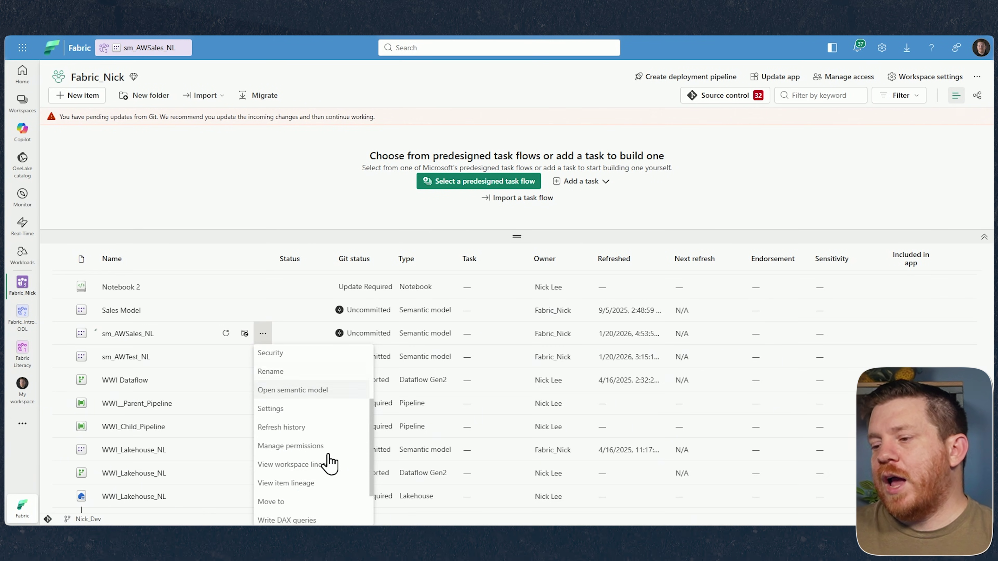
scroll(307, 405, up, 2)
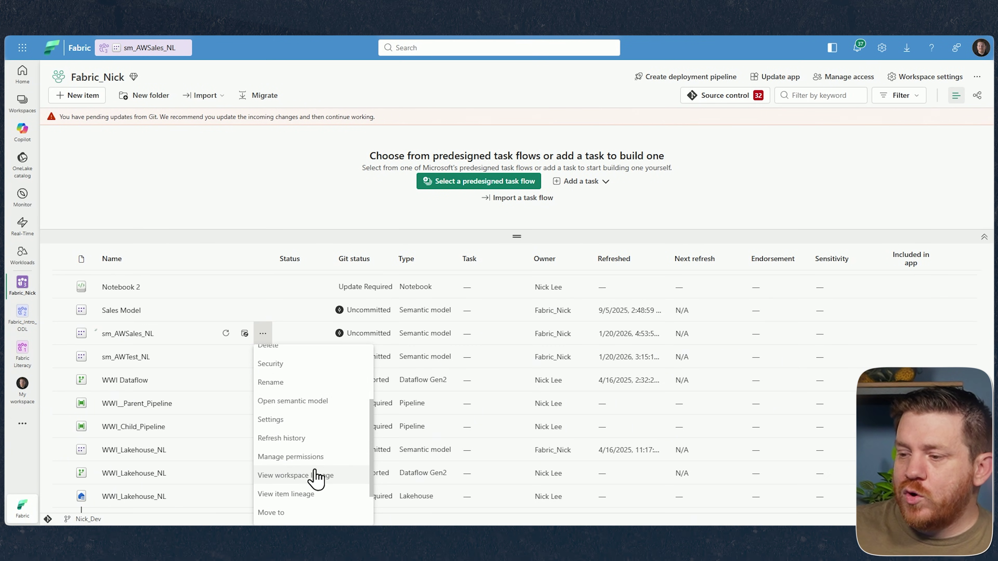
click(299, 403)
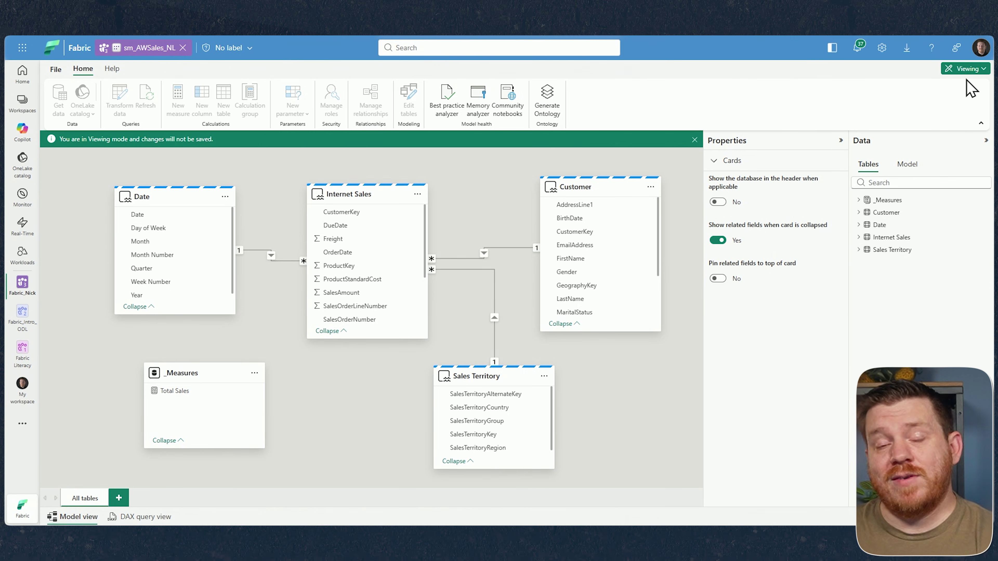
click(974, 72)
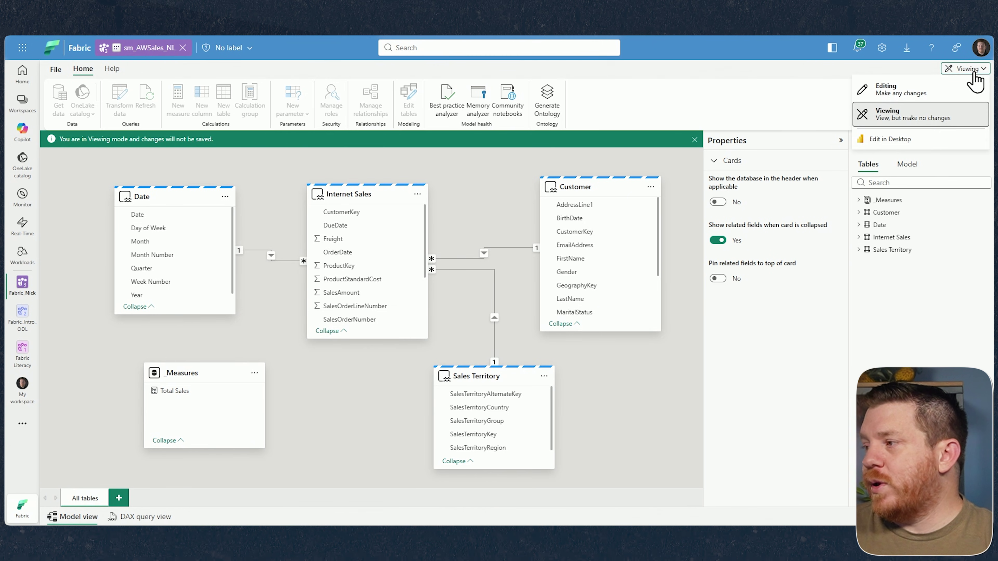
click(894, 91)
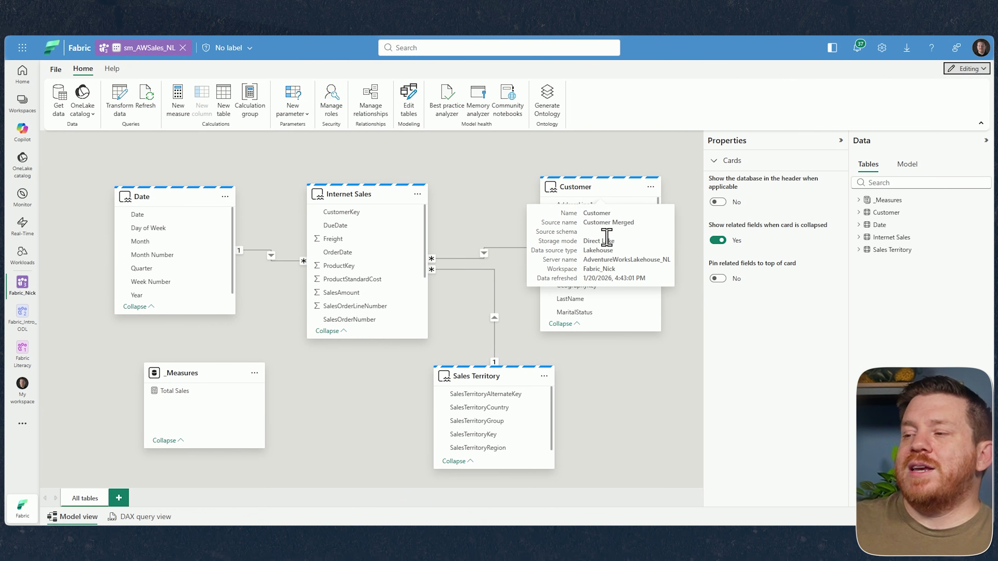